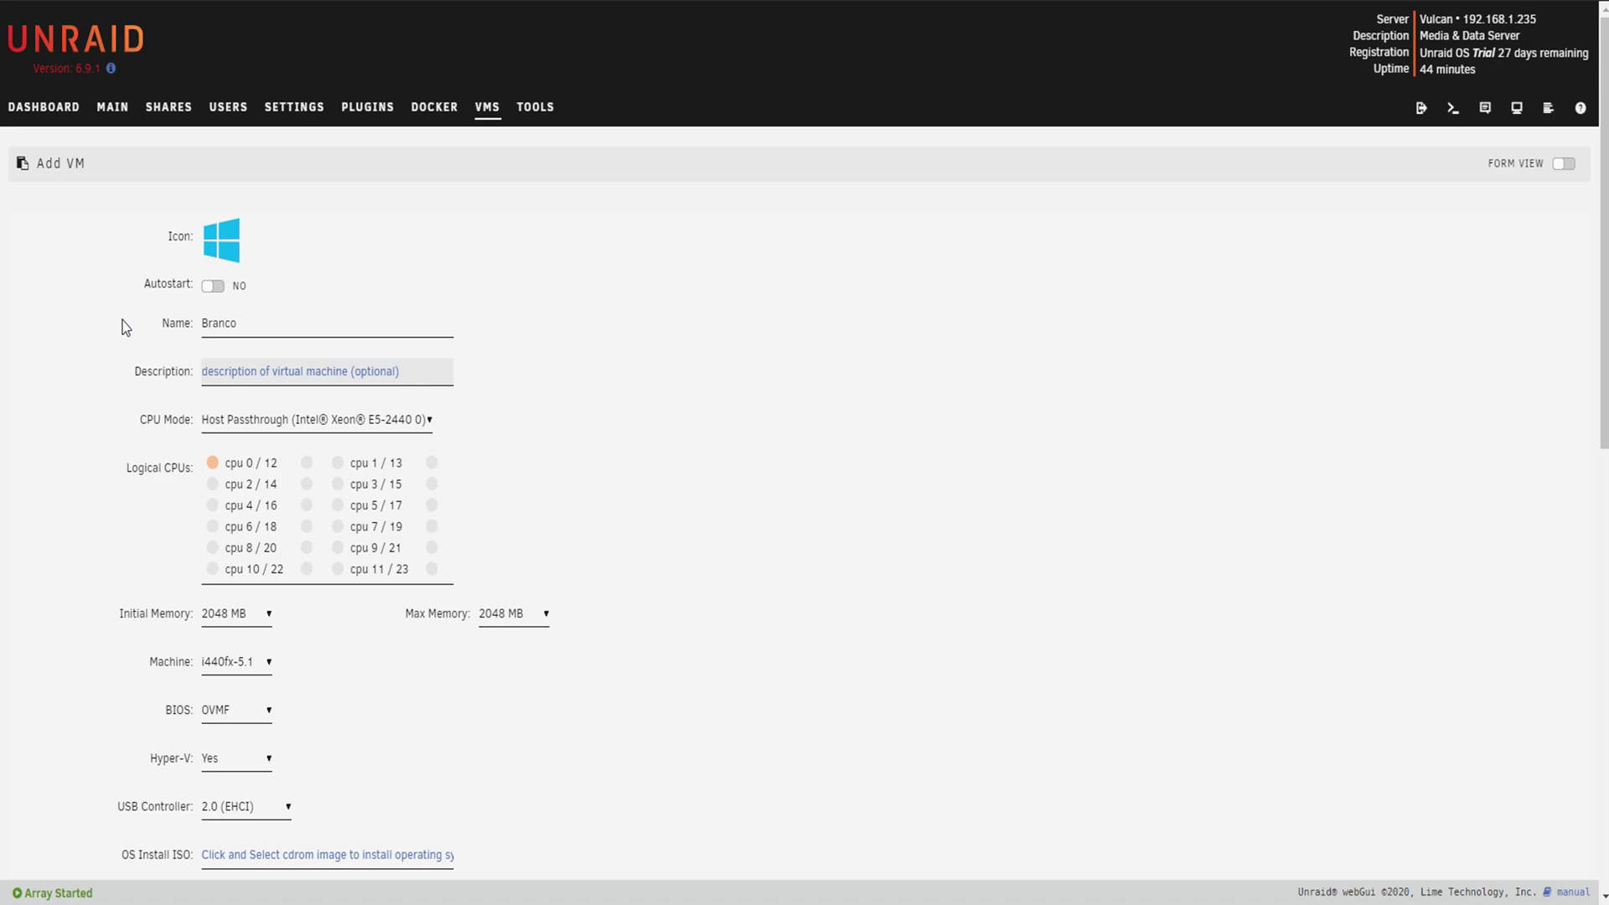
Set the VM's description to Render Server and assign all 24 logical CPUs to it.
type("nder Server")
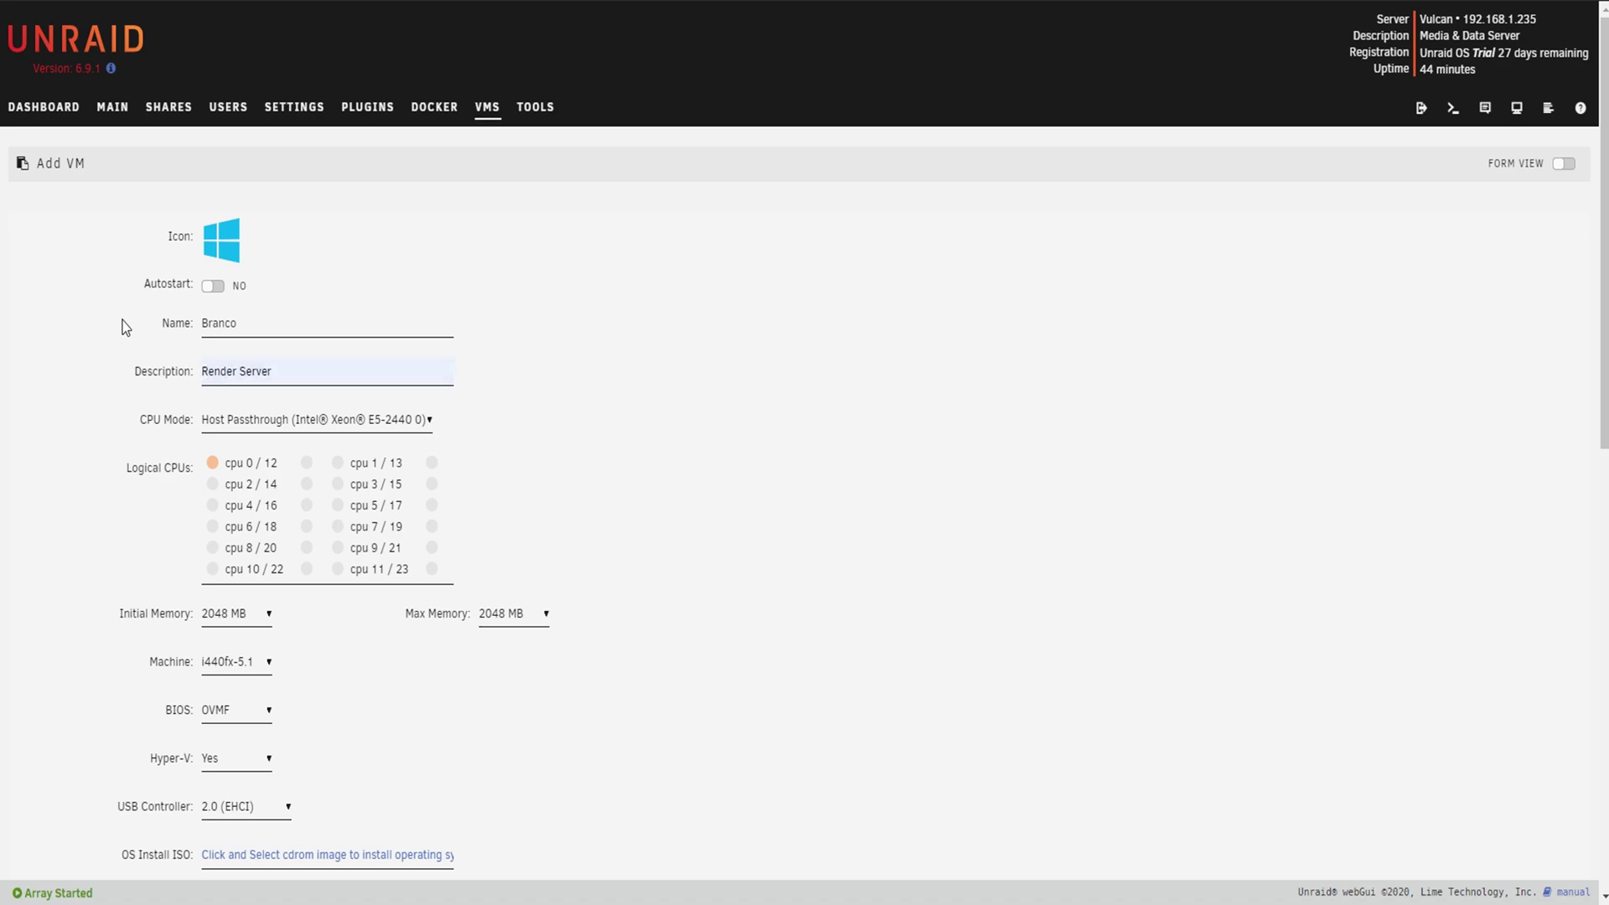
left_click(212, 505)
left_click(212, 526)
left_click(212, 548)
left_click(212, 569)
left_click(307, 548)
left_click(307, 527)
left_click(307, 504)
left_click(308, 464)
left_click(338, 483)
left_click(338, 504)
left_click(338, 526)
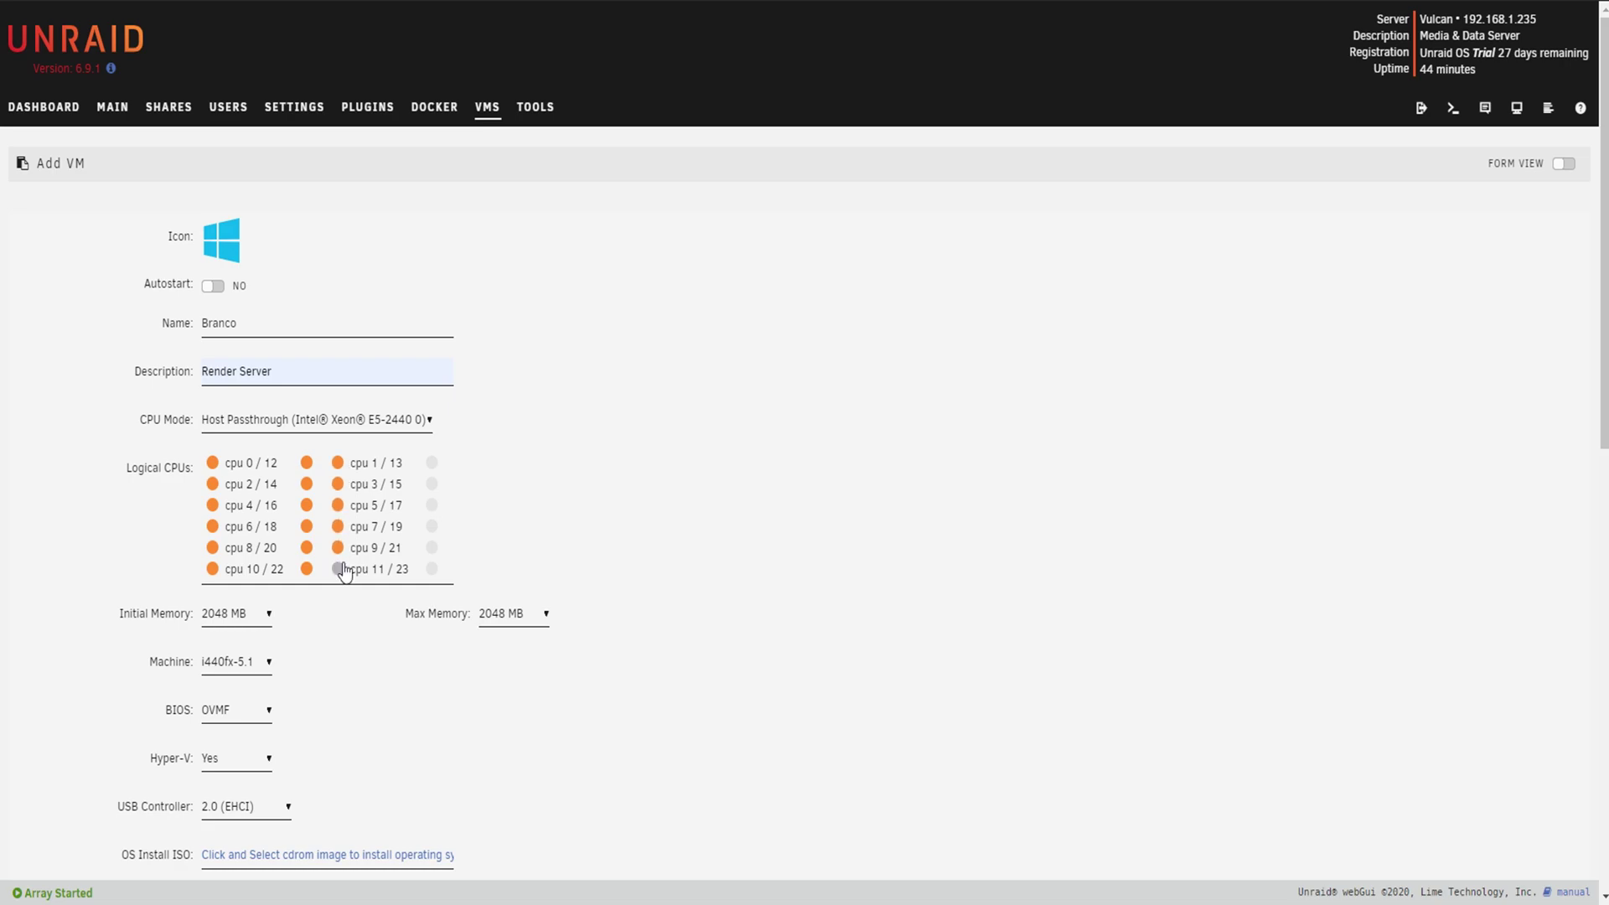
left_click(433, 569)
left_click(433, 548)
left_click(432, 527)
left_click(432, 505)
left_click(432, 464)
Give the VM 4096 MB initial and 8192 MB maximum memory on a Q35-5.1 machine.
left_click(221, 424)
left_click(505, 517)
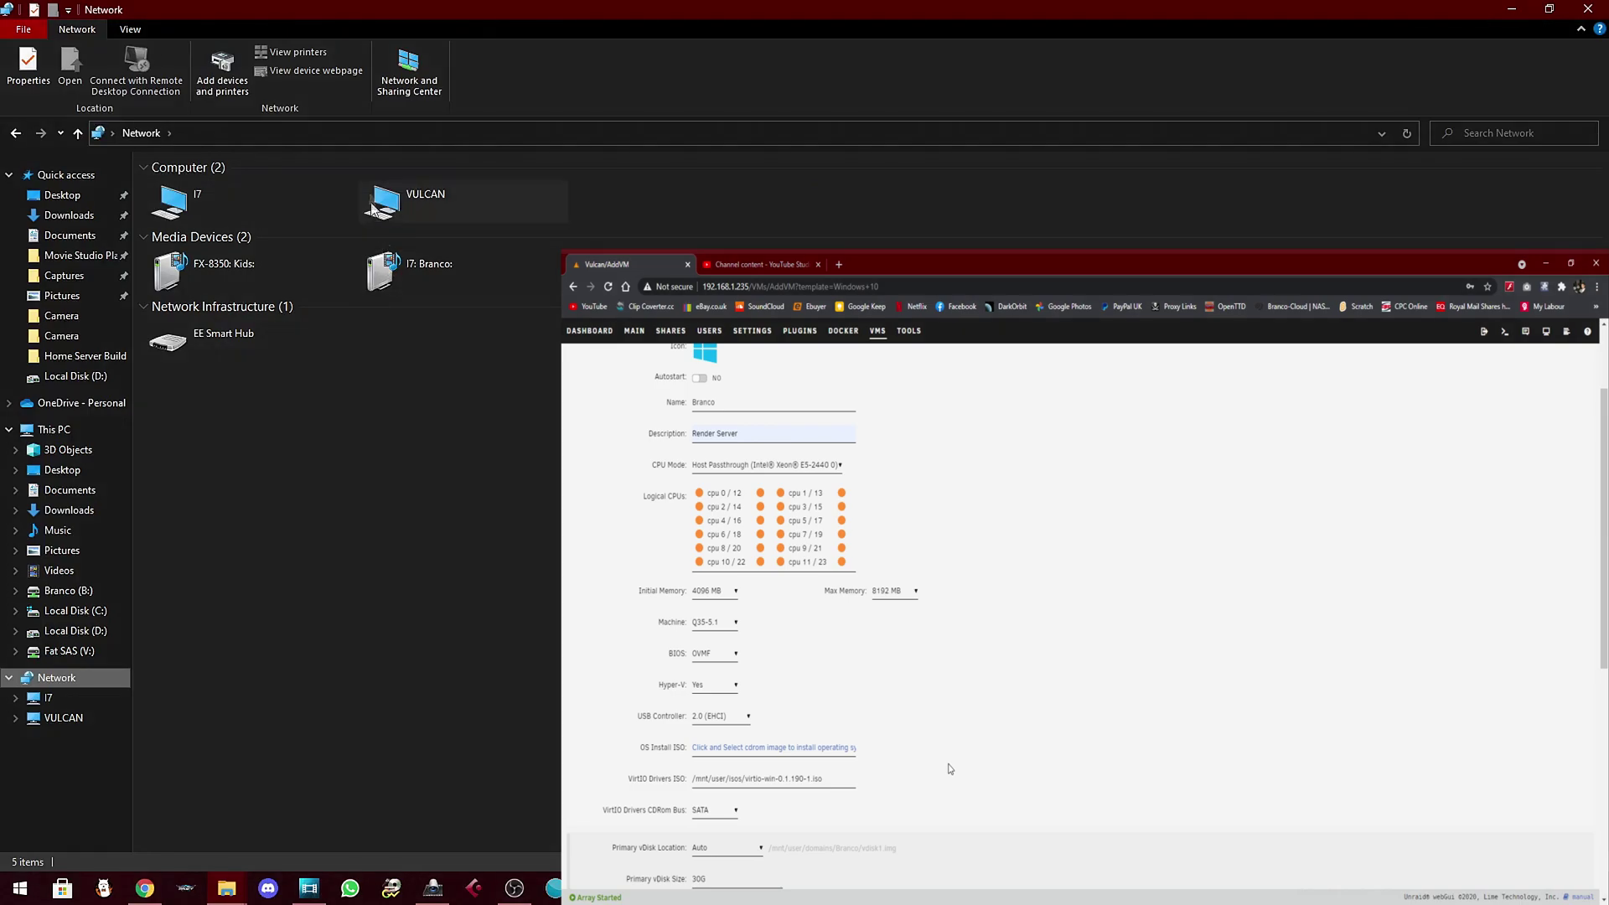
In File Explorer, open the isos share on the VULCAN server and select Windows 10 Pro.iso.
double_click(385, 193)
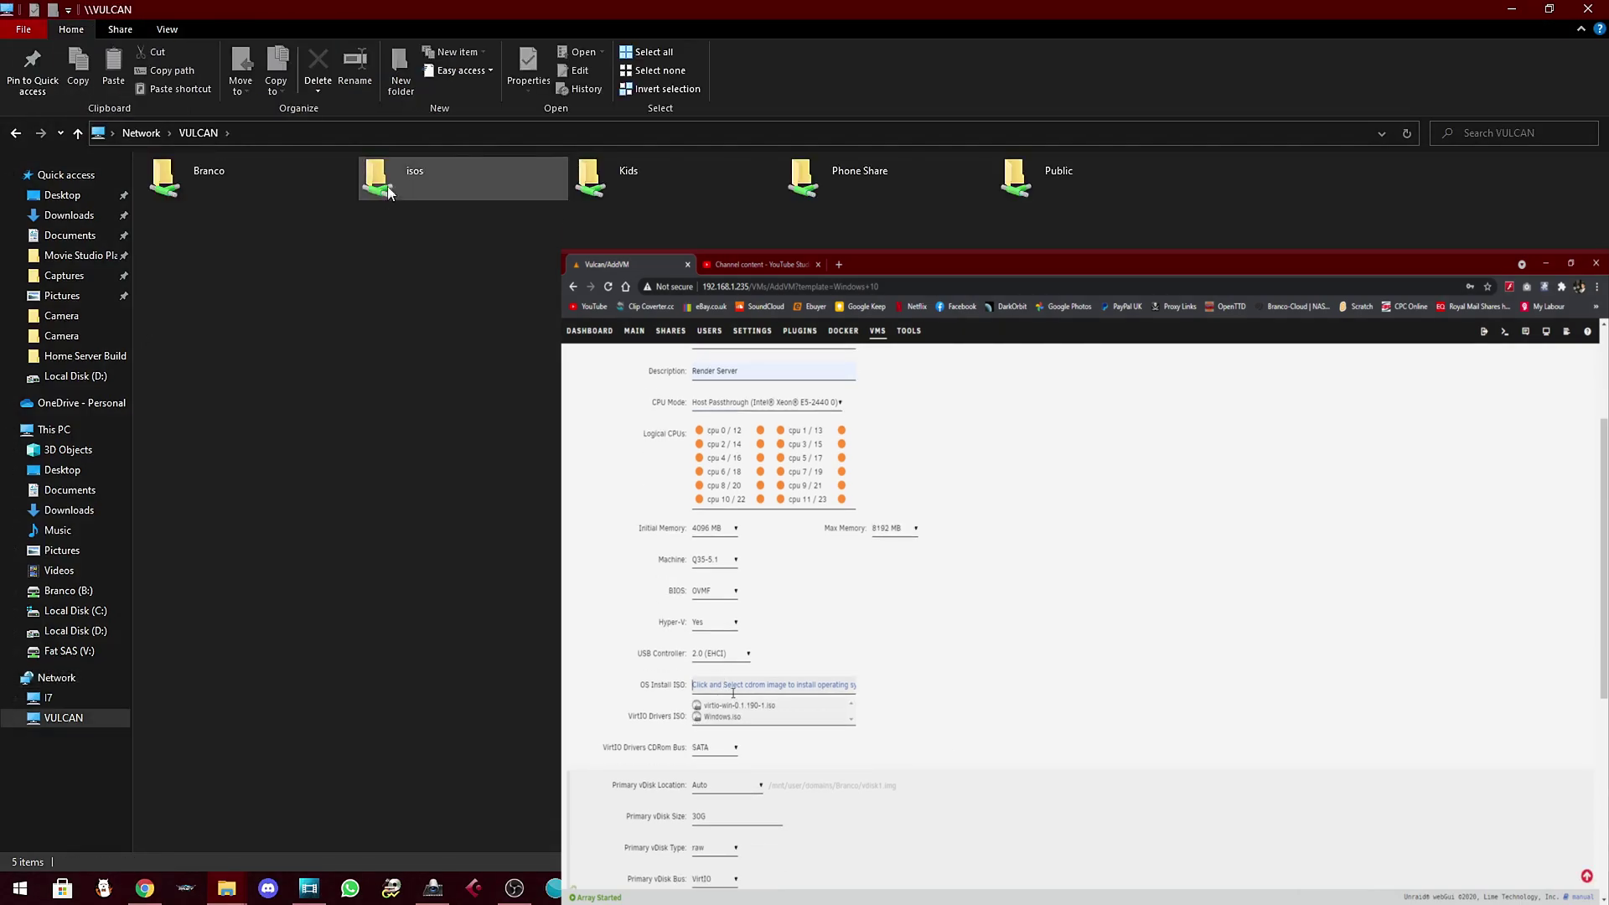
double_click(389, 185)
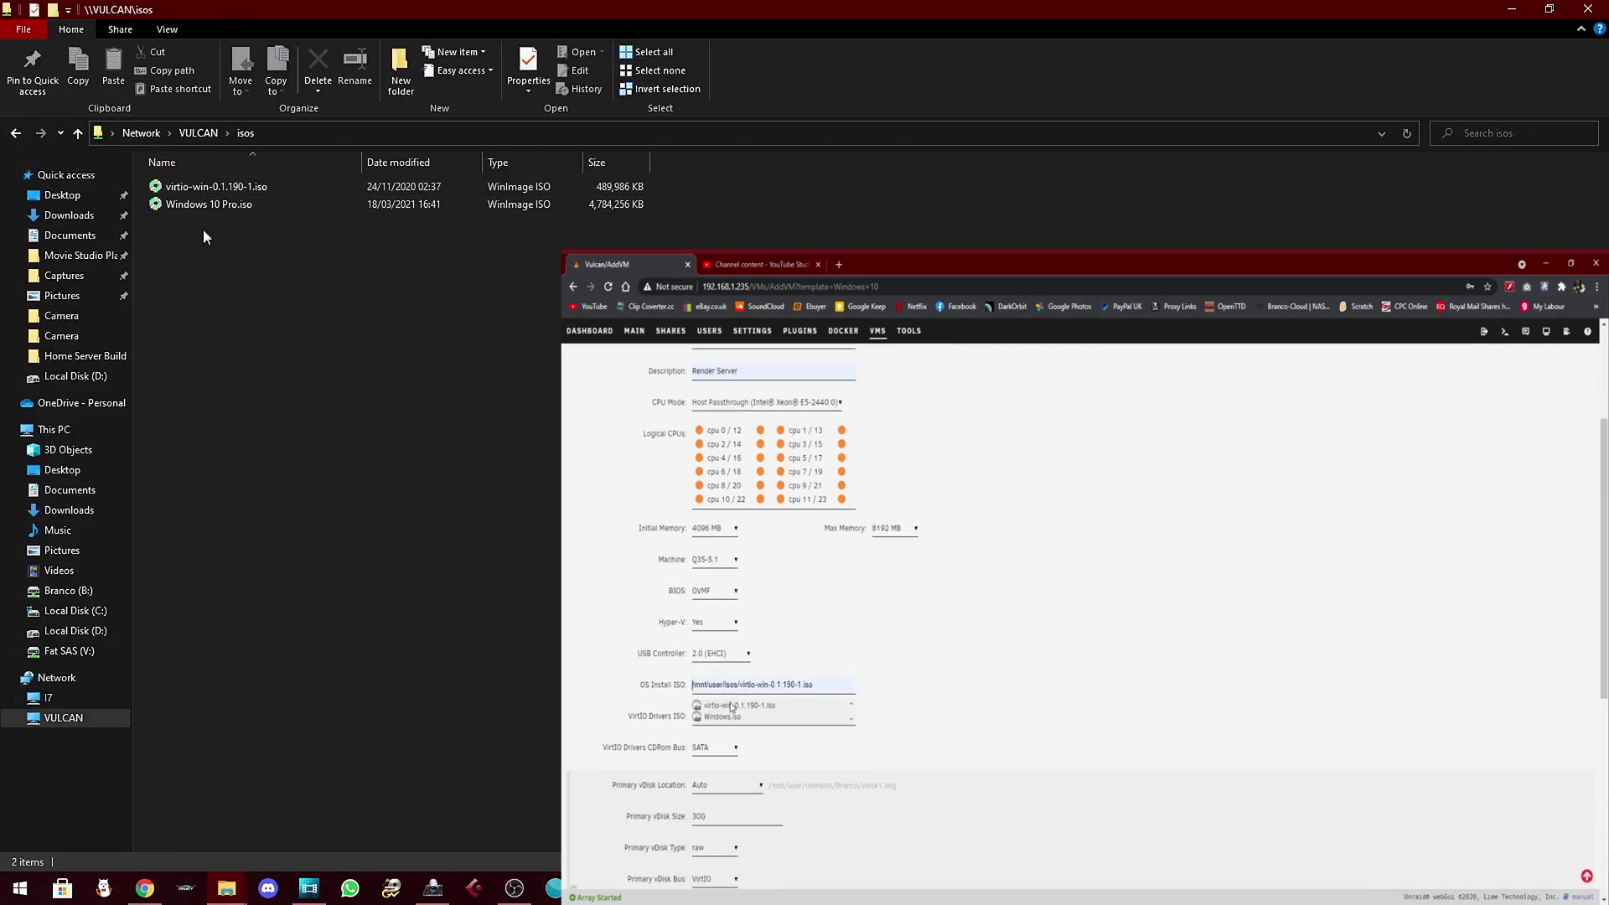
left_click(204, 206)
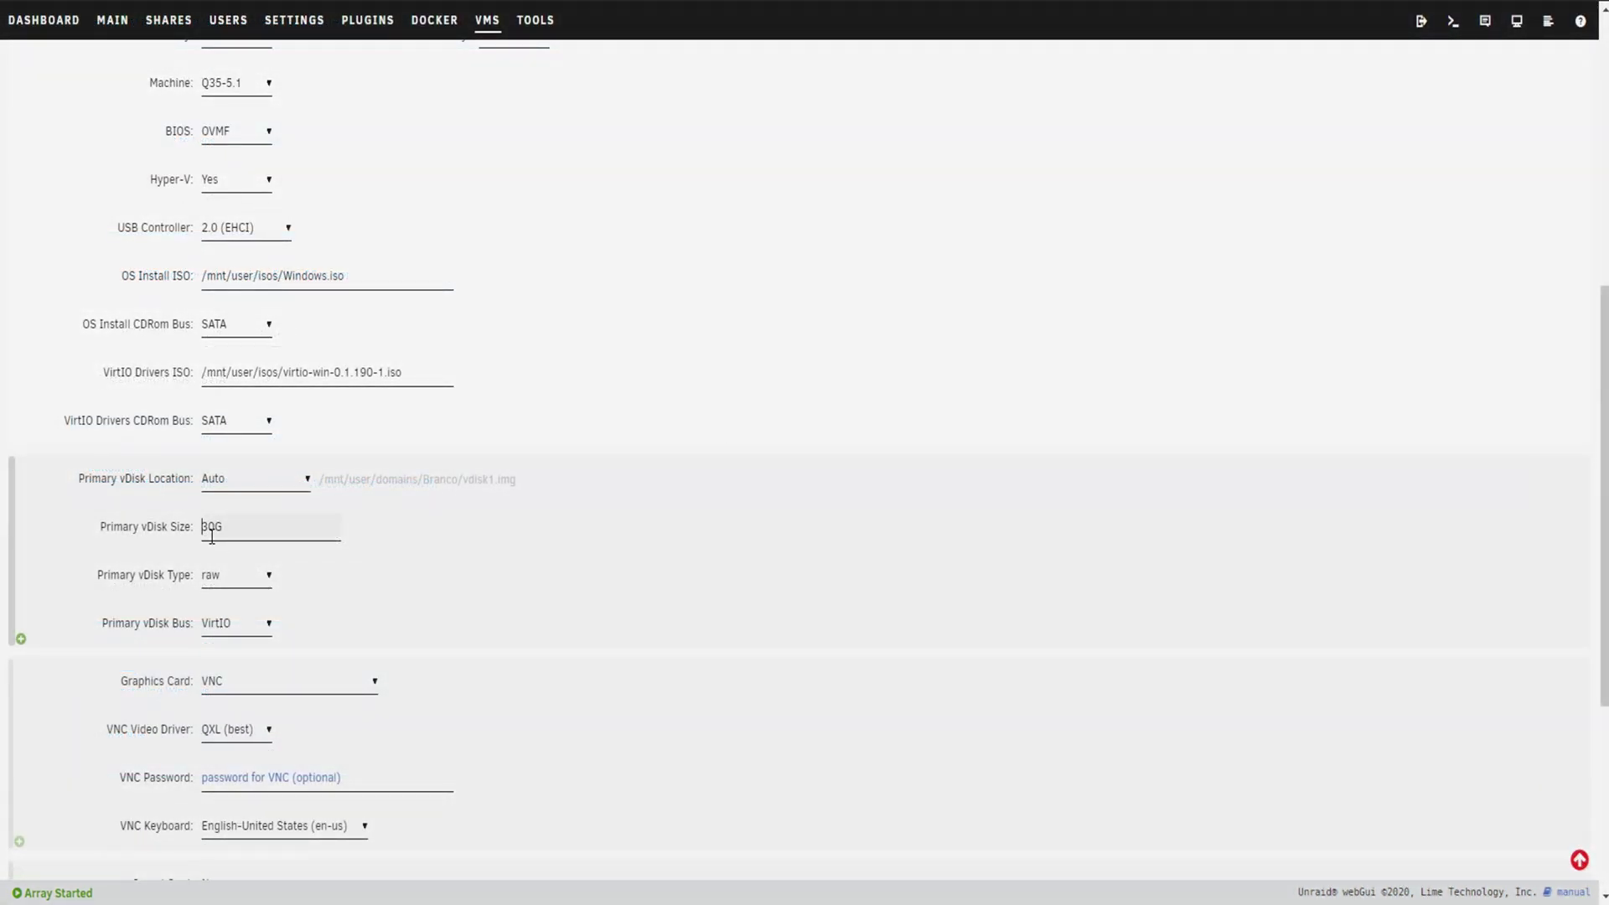
Set the primary vDisk size to 40G with the SATA bus and create the virtual machine.
type("6")
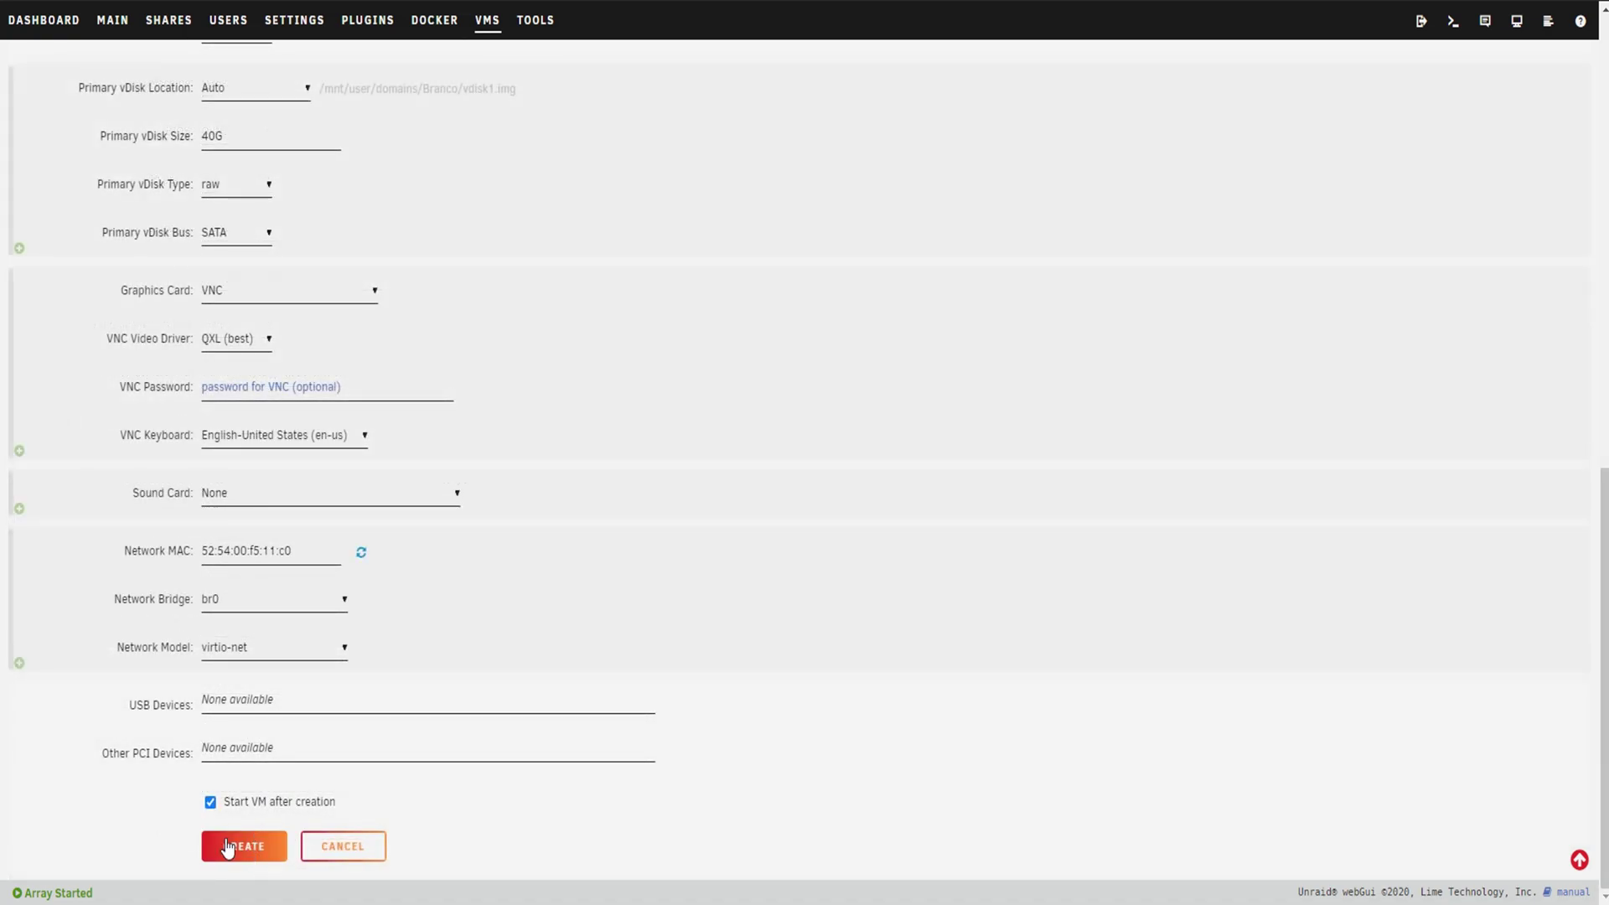
left_click(228, 849)
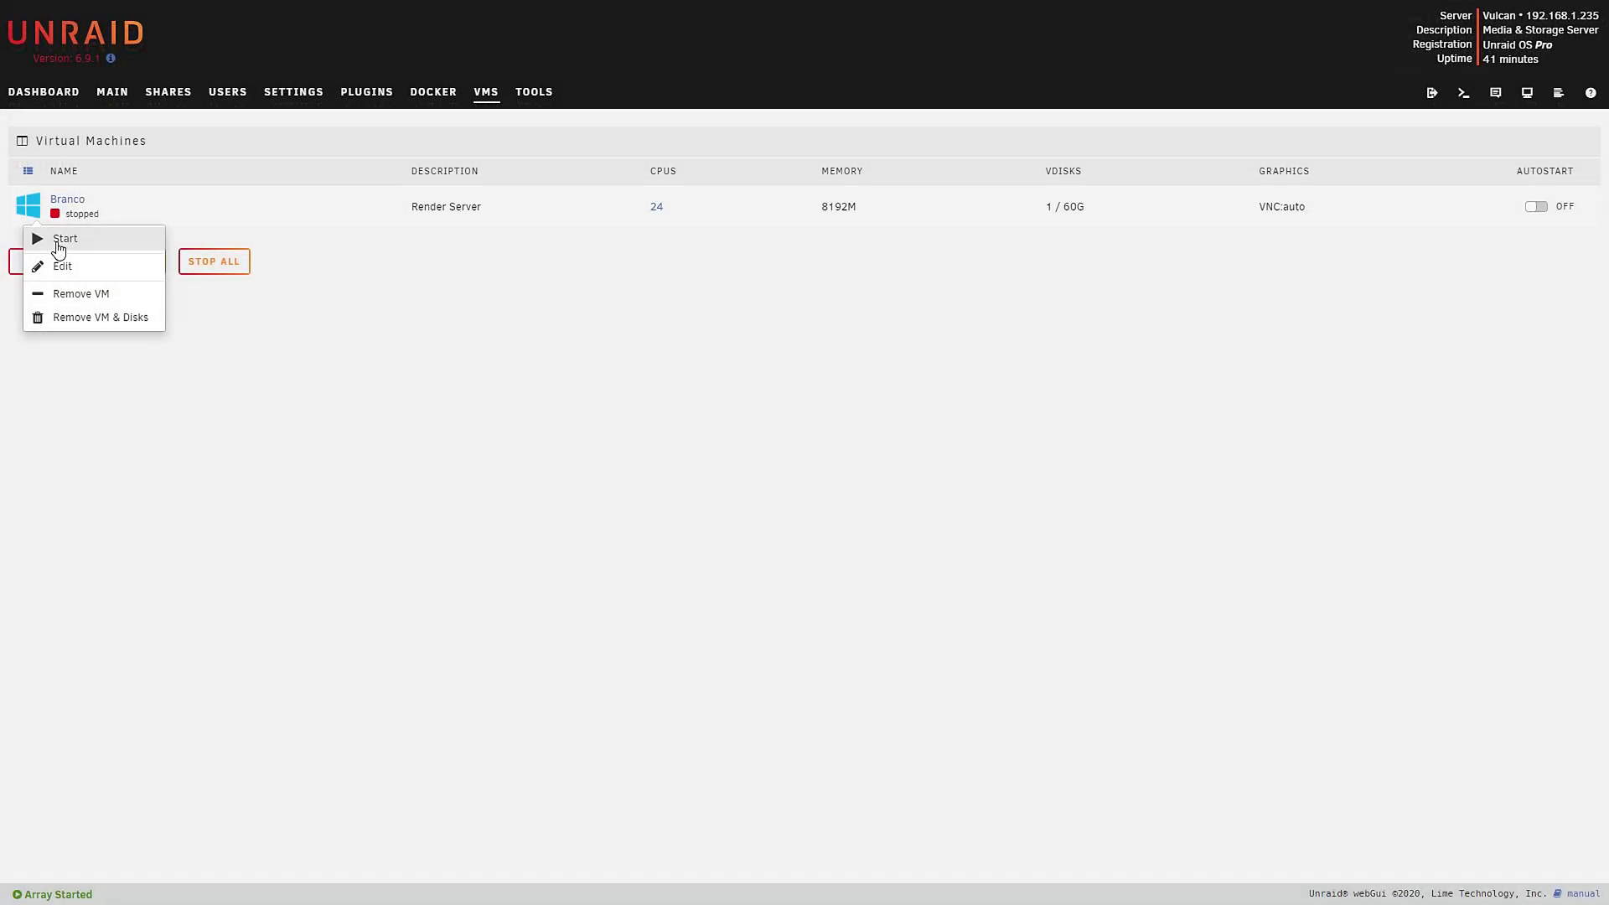
Start the new virtual machine and open its VNC remote console to boot from the installation disc.
left_click(59, 240)
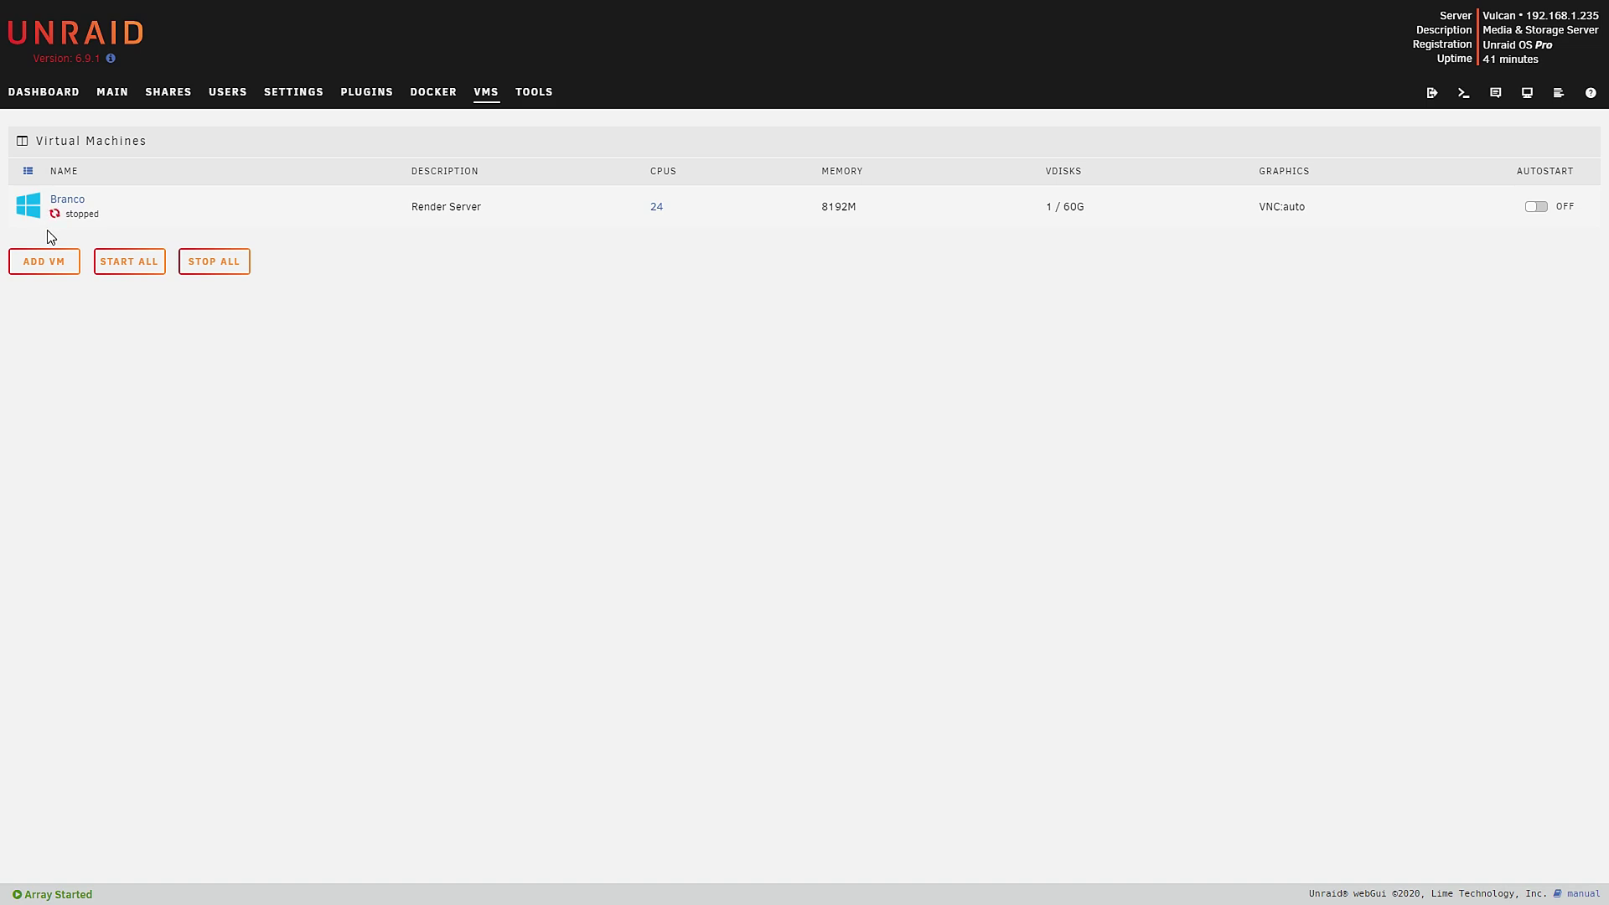
left_click(76, 100)
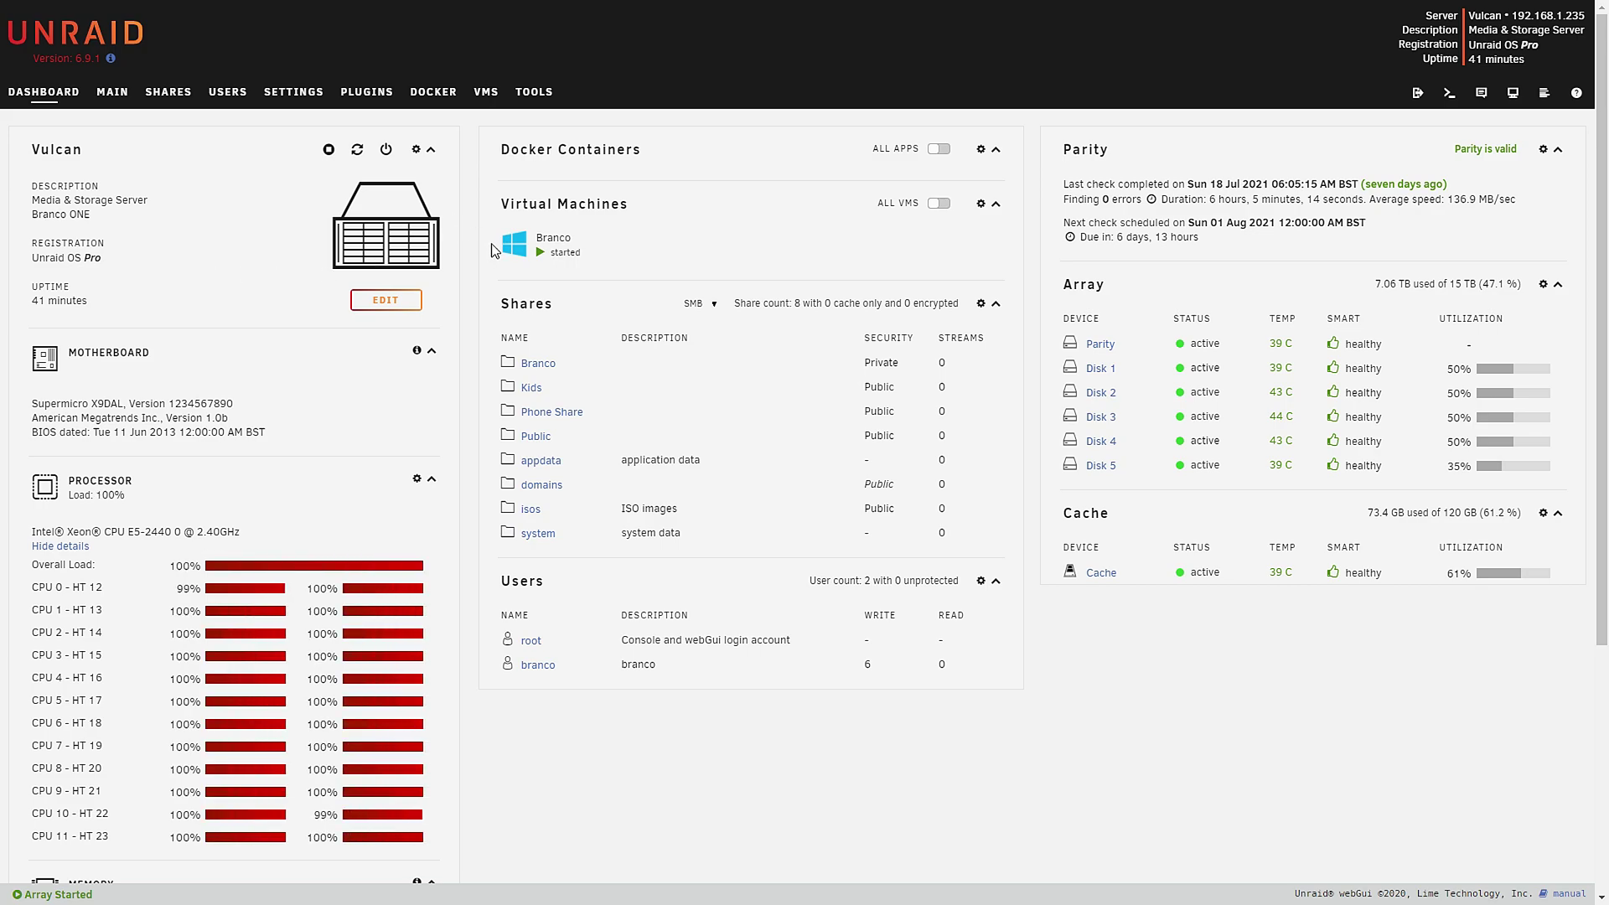
left_click(517, 251)
left_click(549, 270)
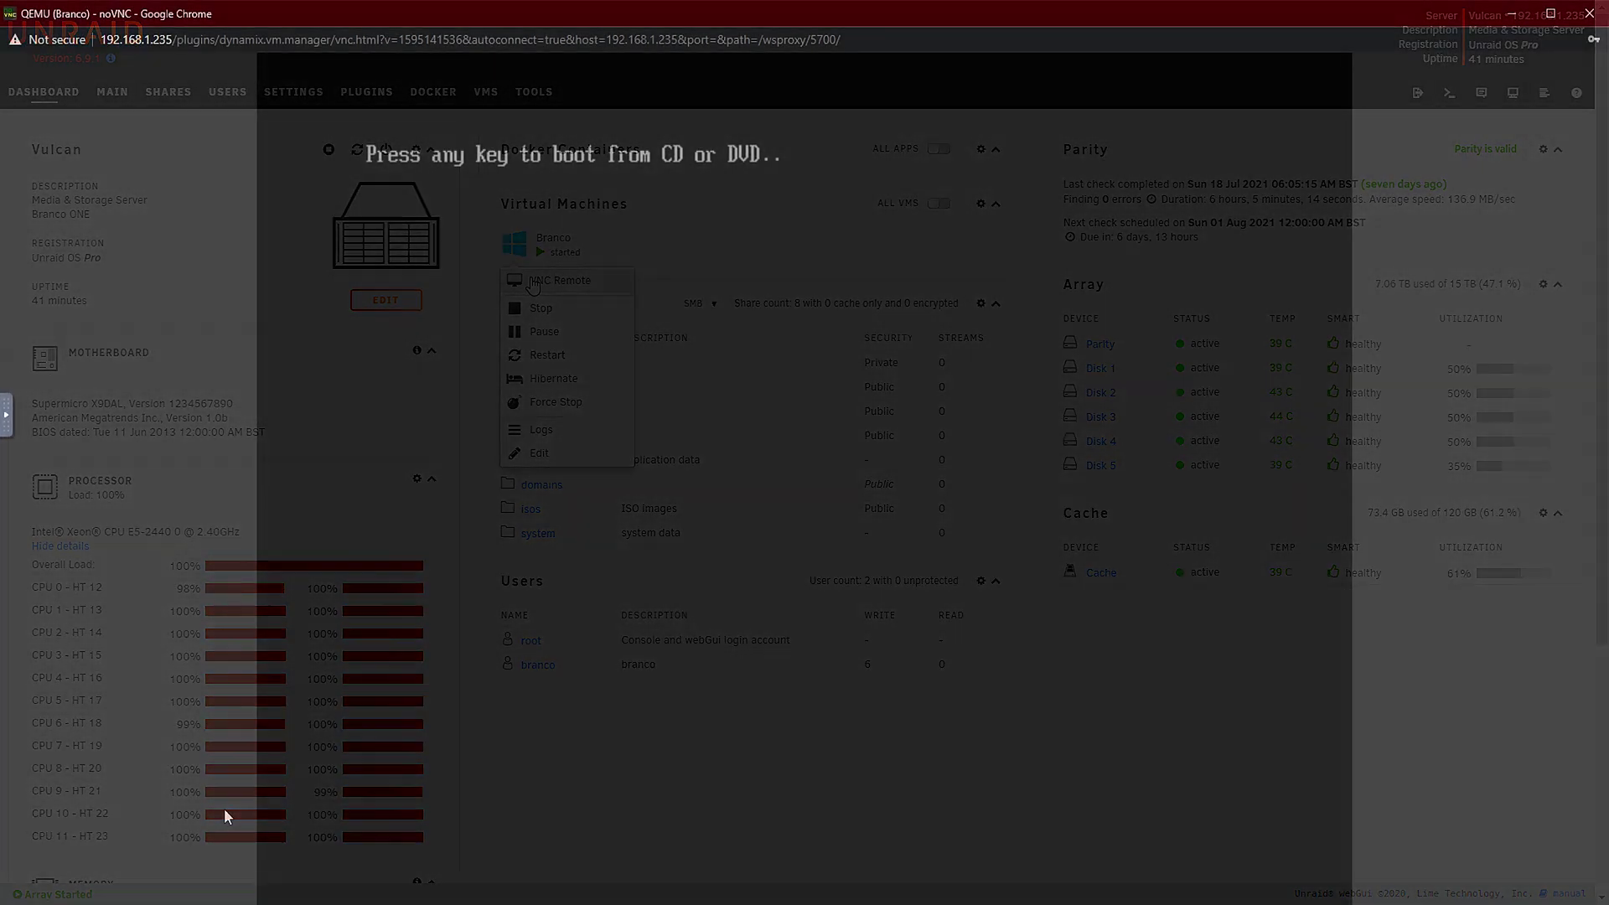
key("Return")
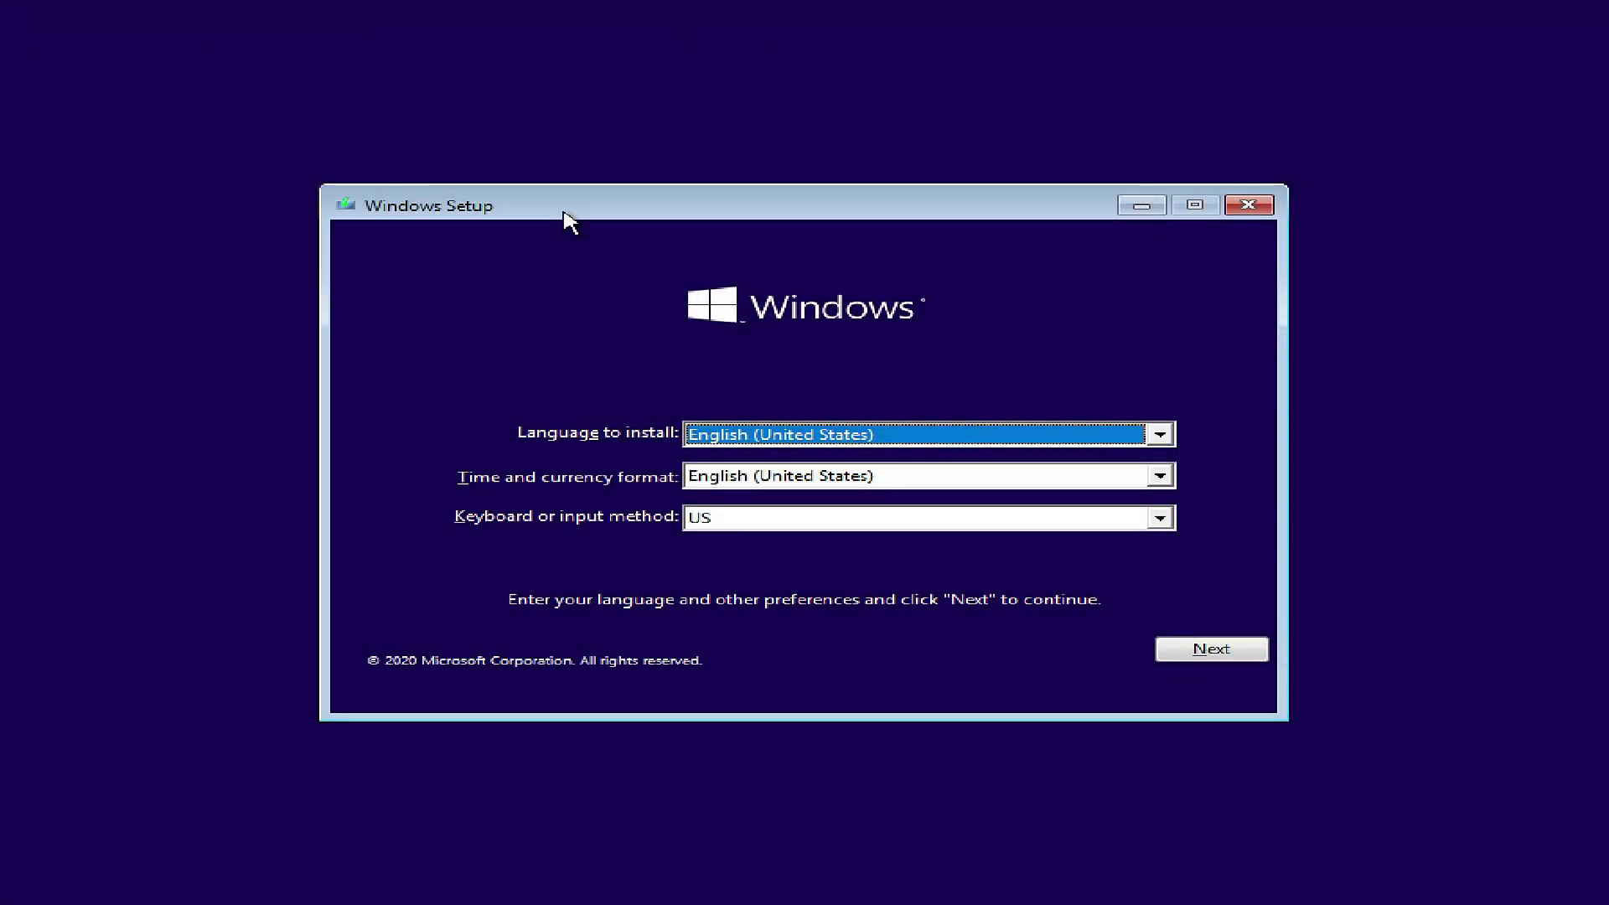
Set the time and currency format to English (United Kingdom) with the United Kingdom keyboard, and start the Windows installation.
left_click(805, 476)
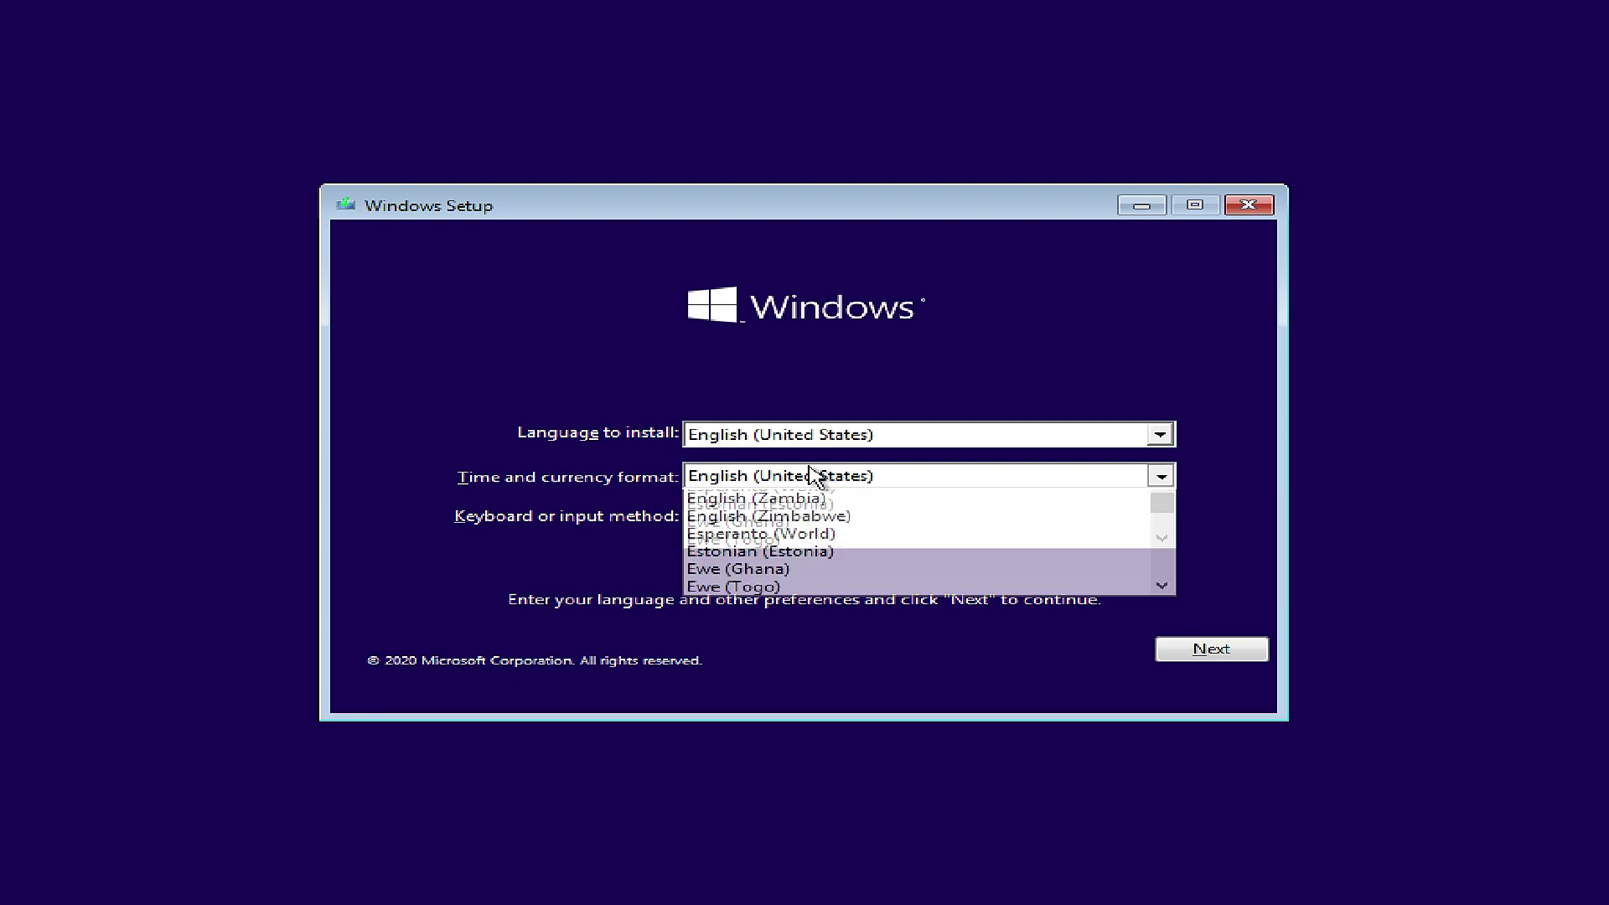
left_click(1156, 494)
left_click(1143, 436)
left_click(1150, 457)
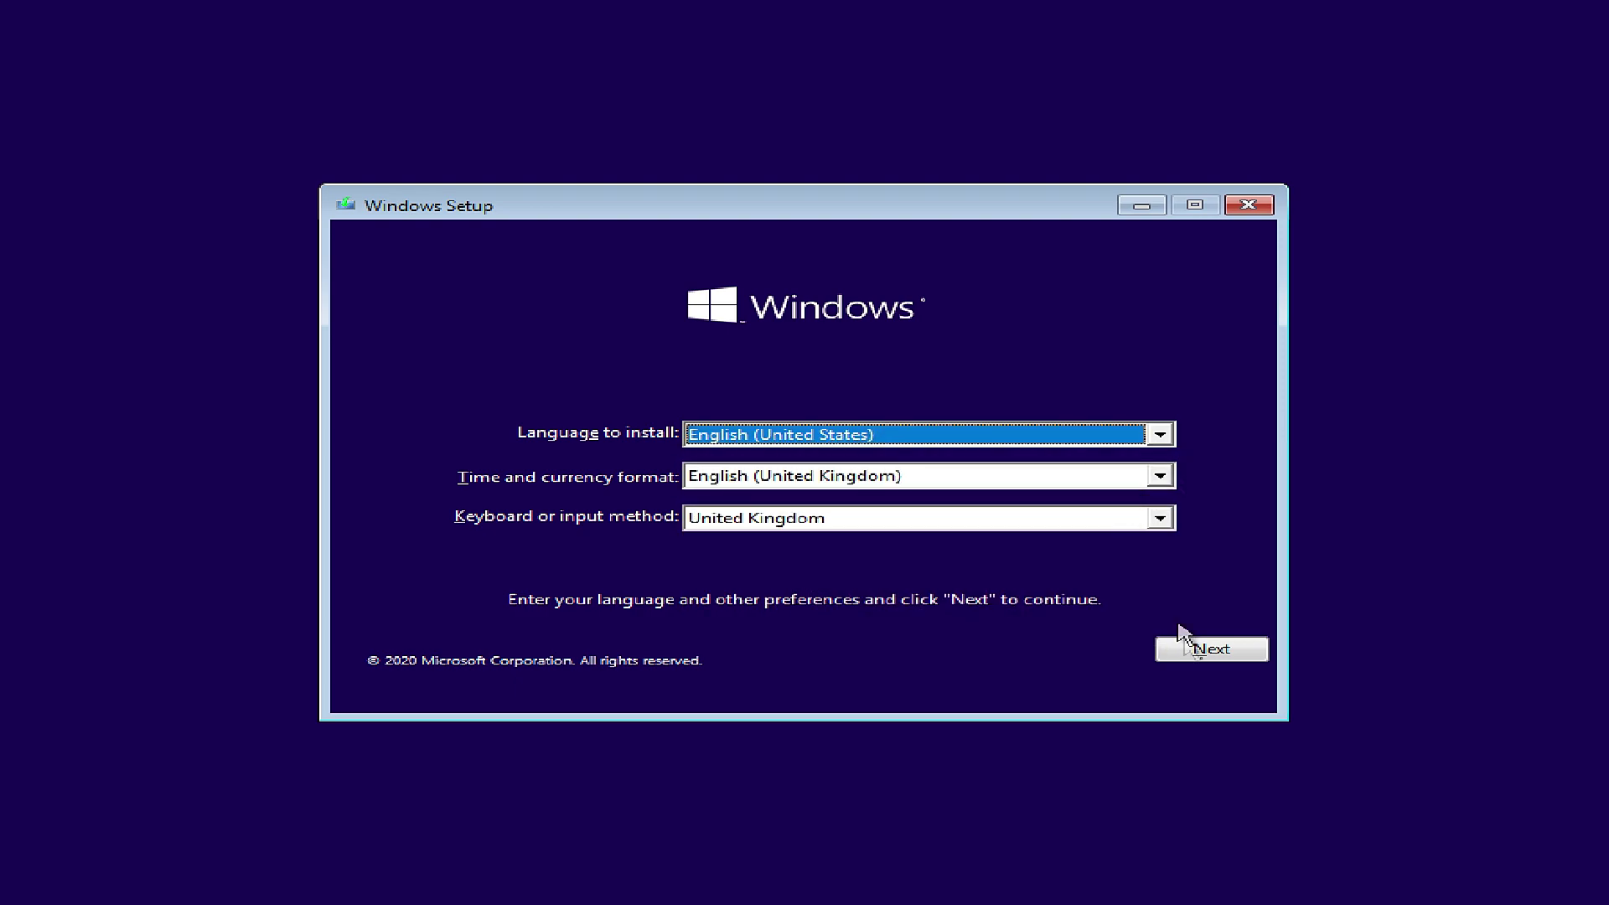
left_click(1211, 650)
left_click(820, 466)
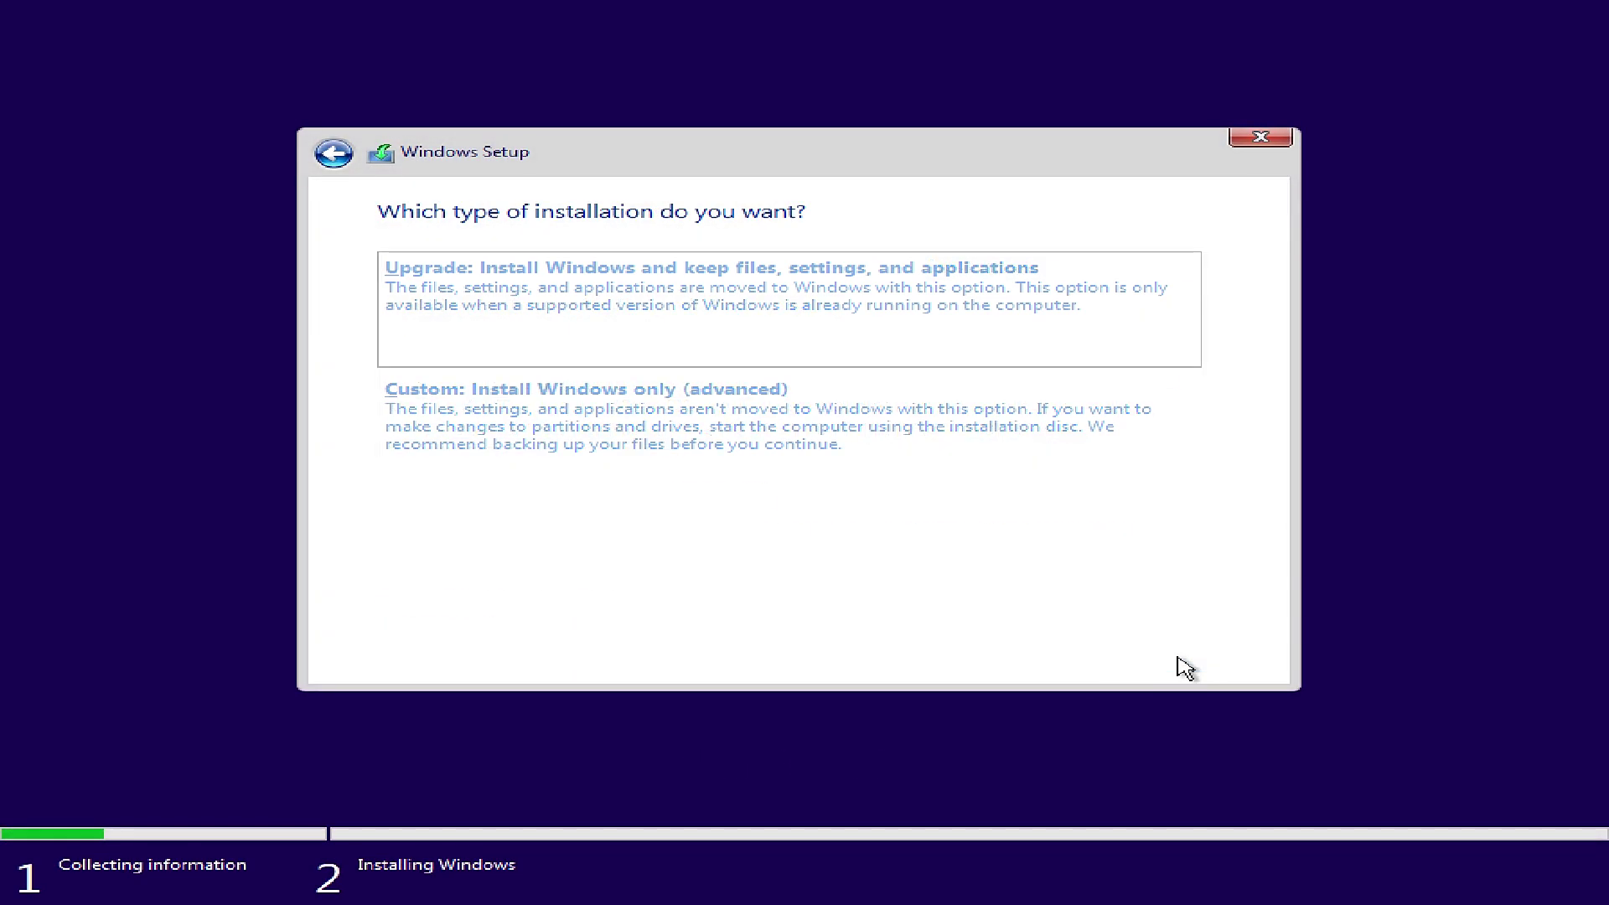
Run a custom Windows installation on a new partition made from Drive 0's unallocated space.
left_click(592, 444)
left_click(1039, 513)
left_click(1067, 550)
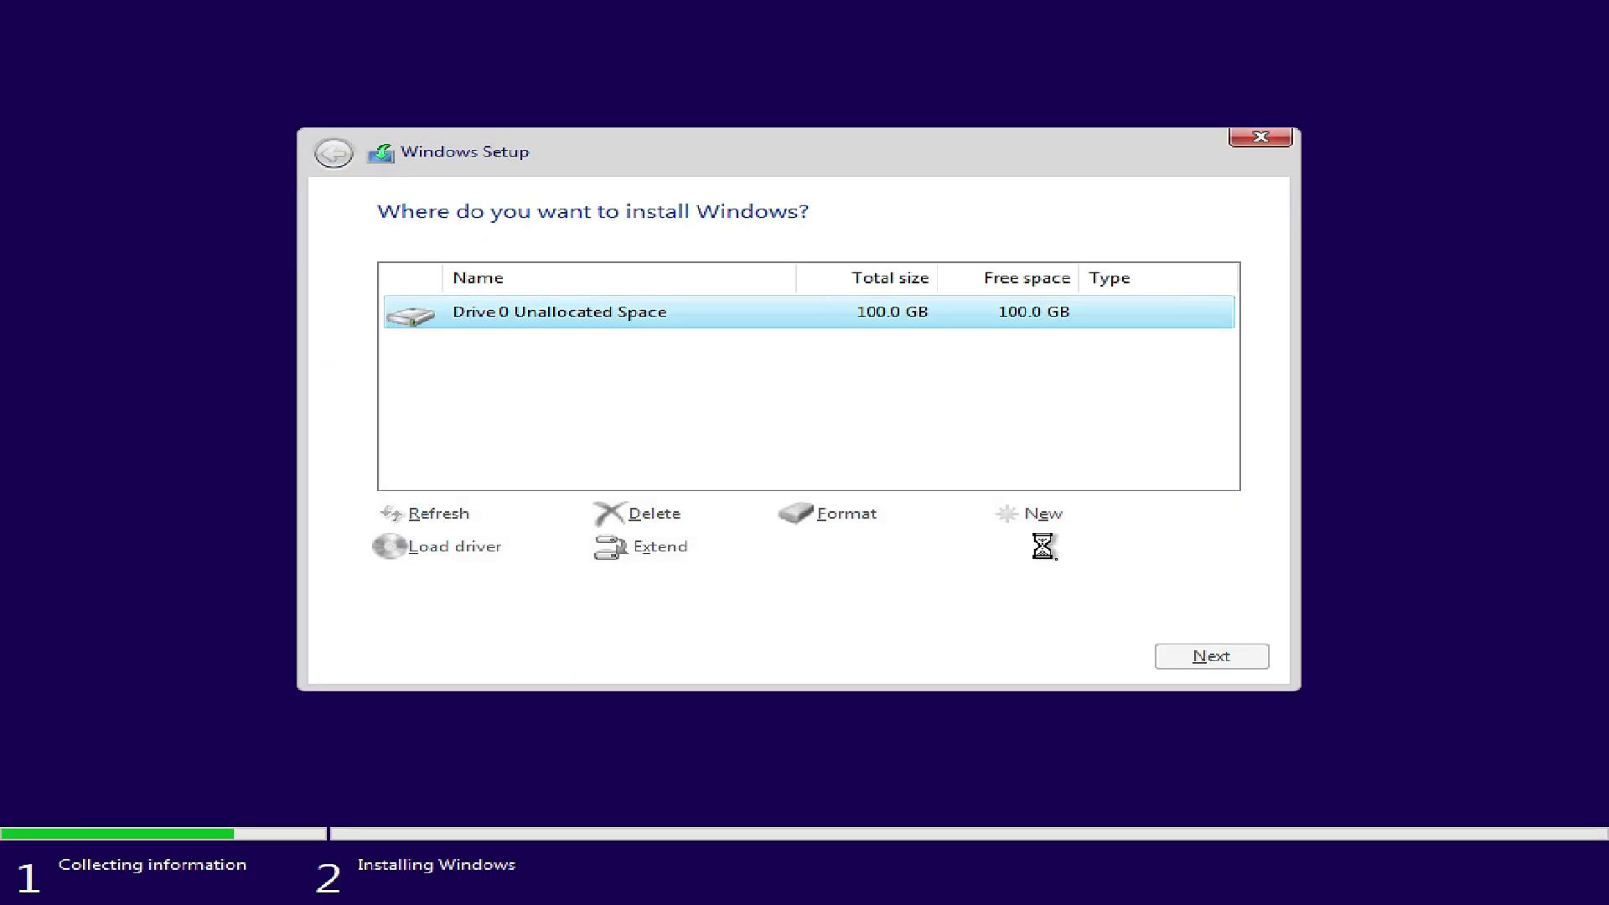
left_click(1210, 656)
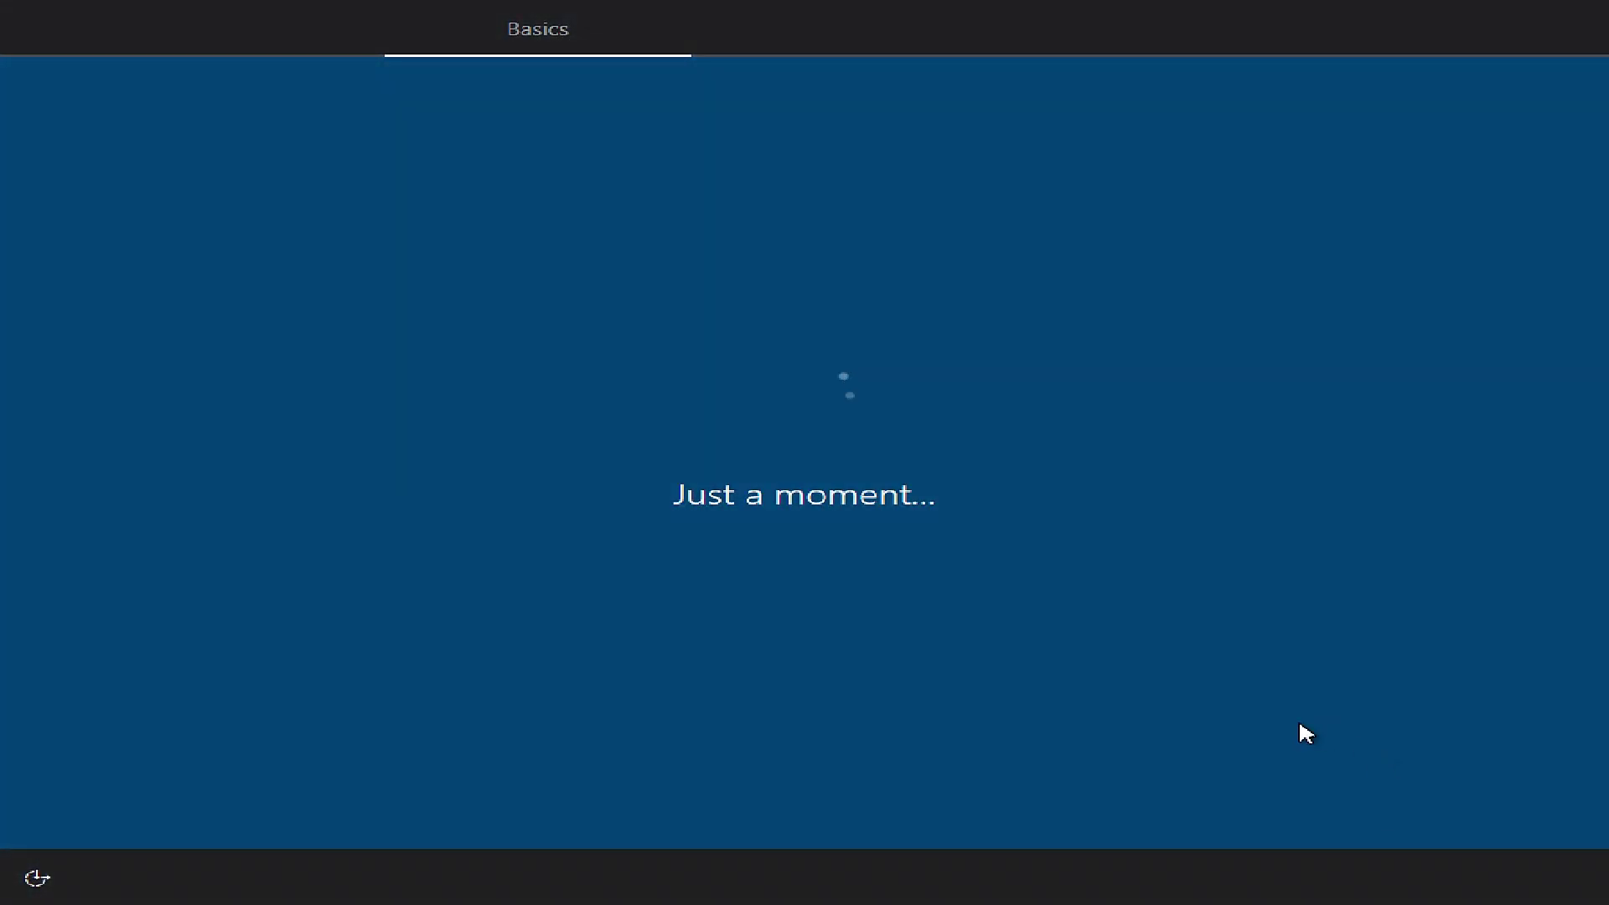
Accept the region and keyboard layout in the Windows first-run setup and skip the second keyboard layout.
left_click(1006, 663)
left_click(1333, 792)
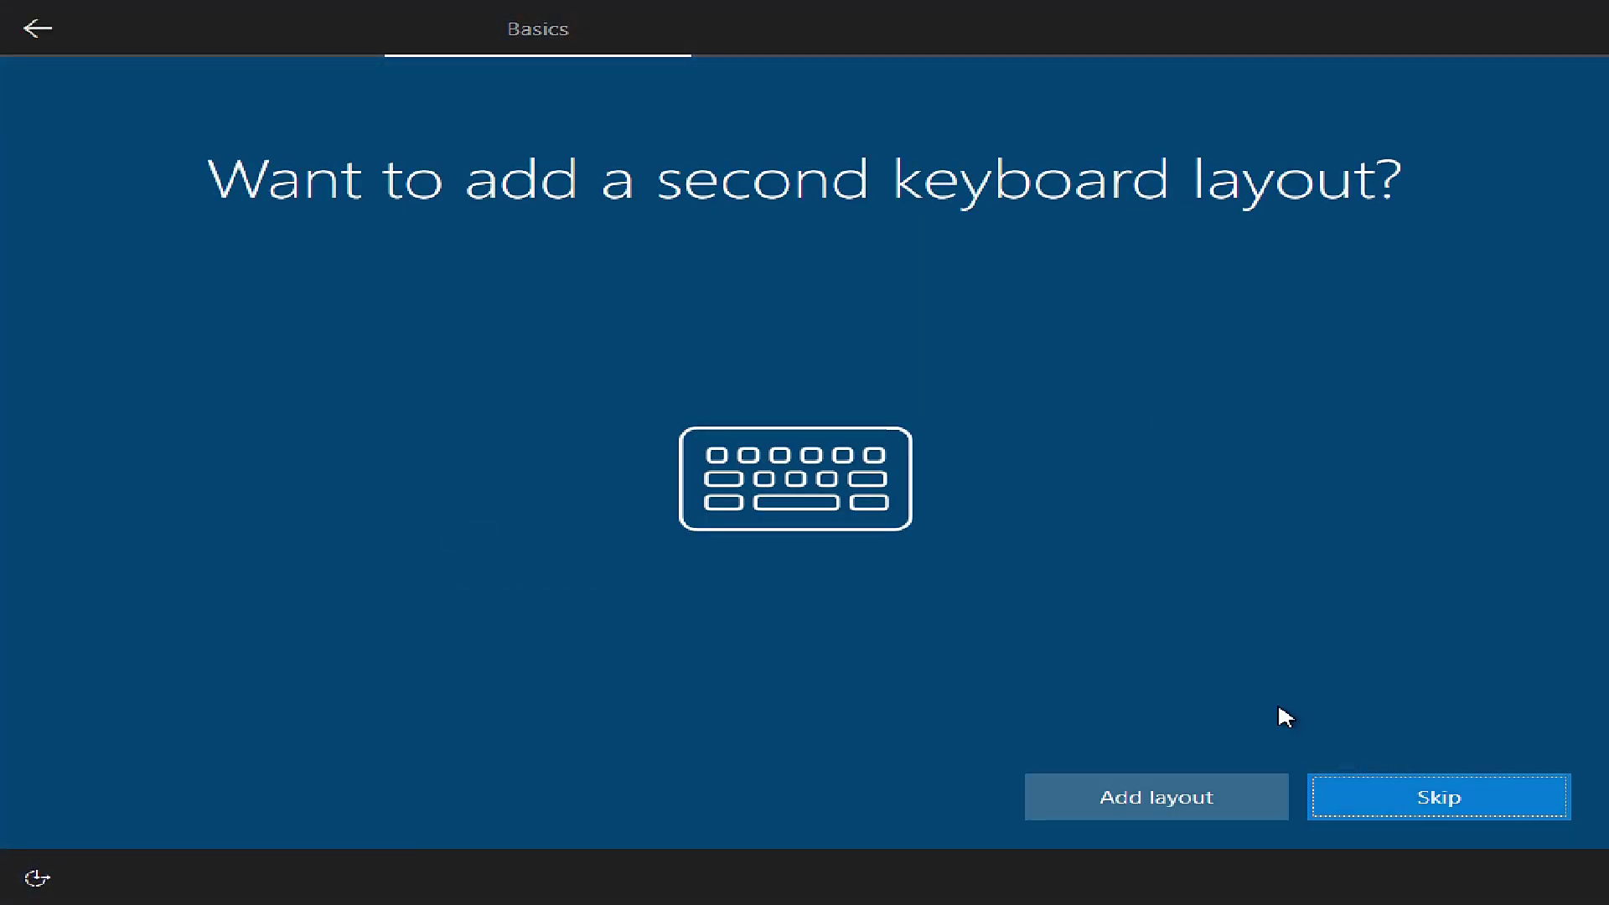
left_click(1358, 797)
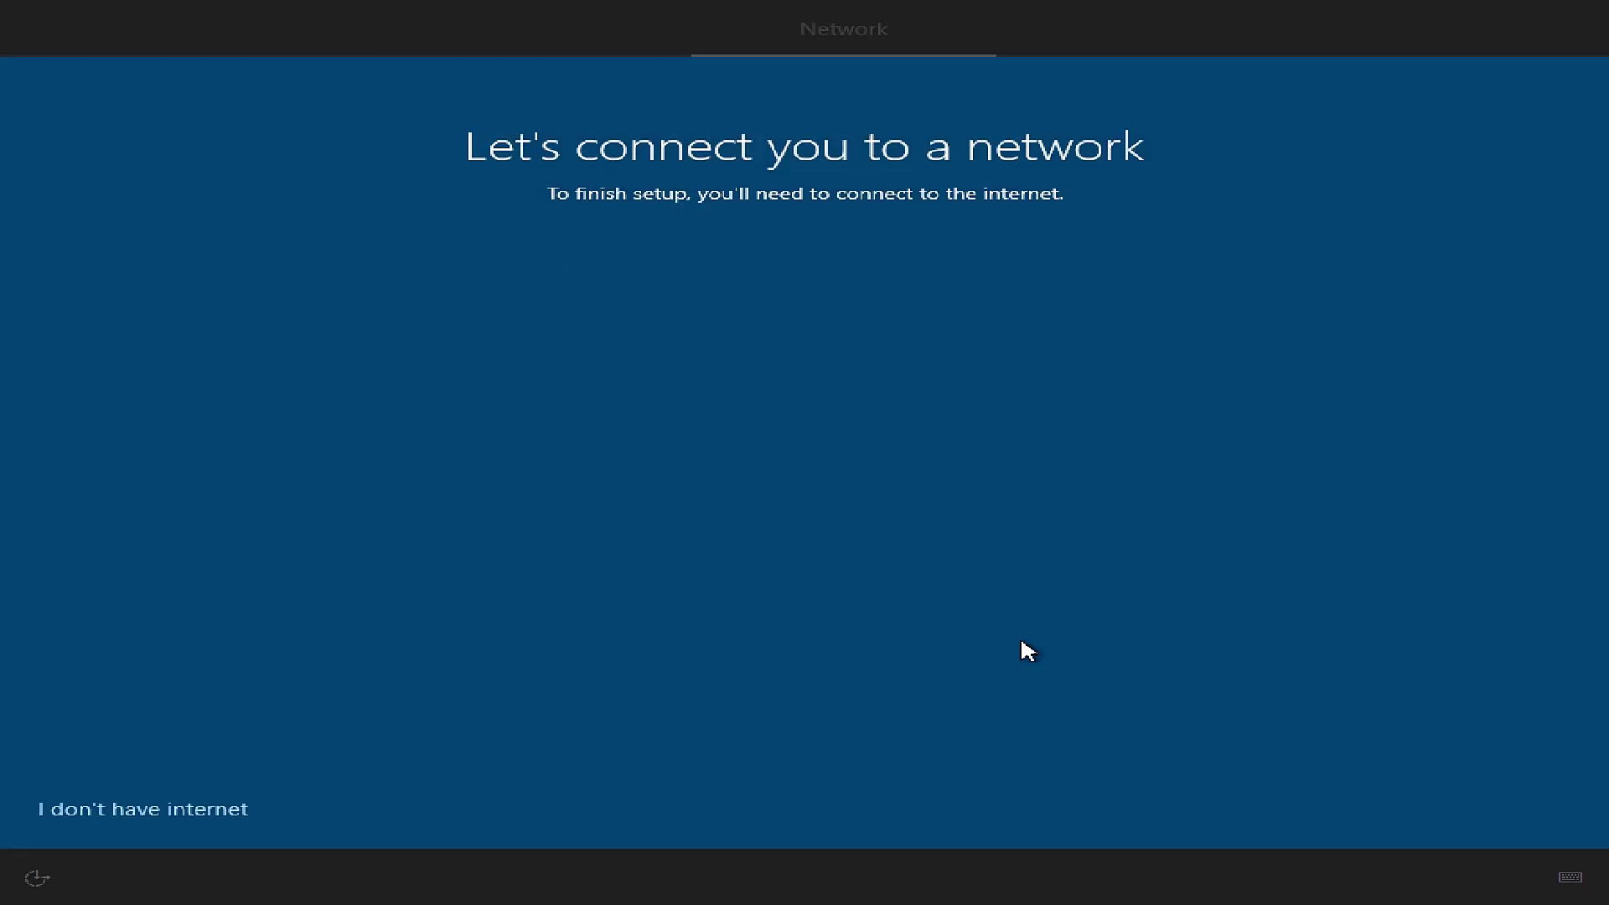
Continue the first-run setup without an internet connection and enter the local account's name.
left_click(188, 807)
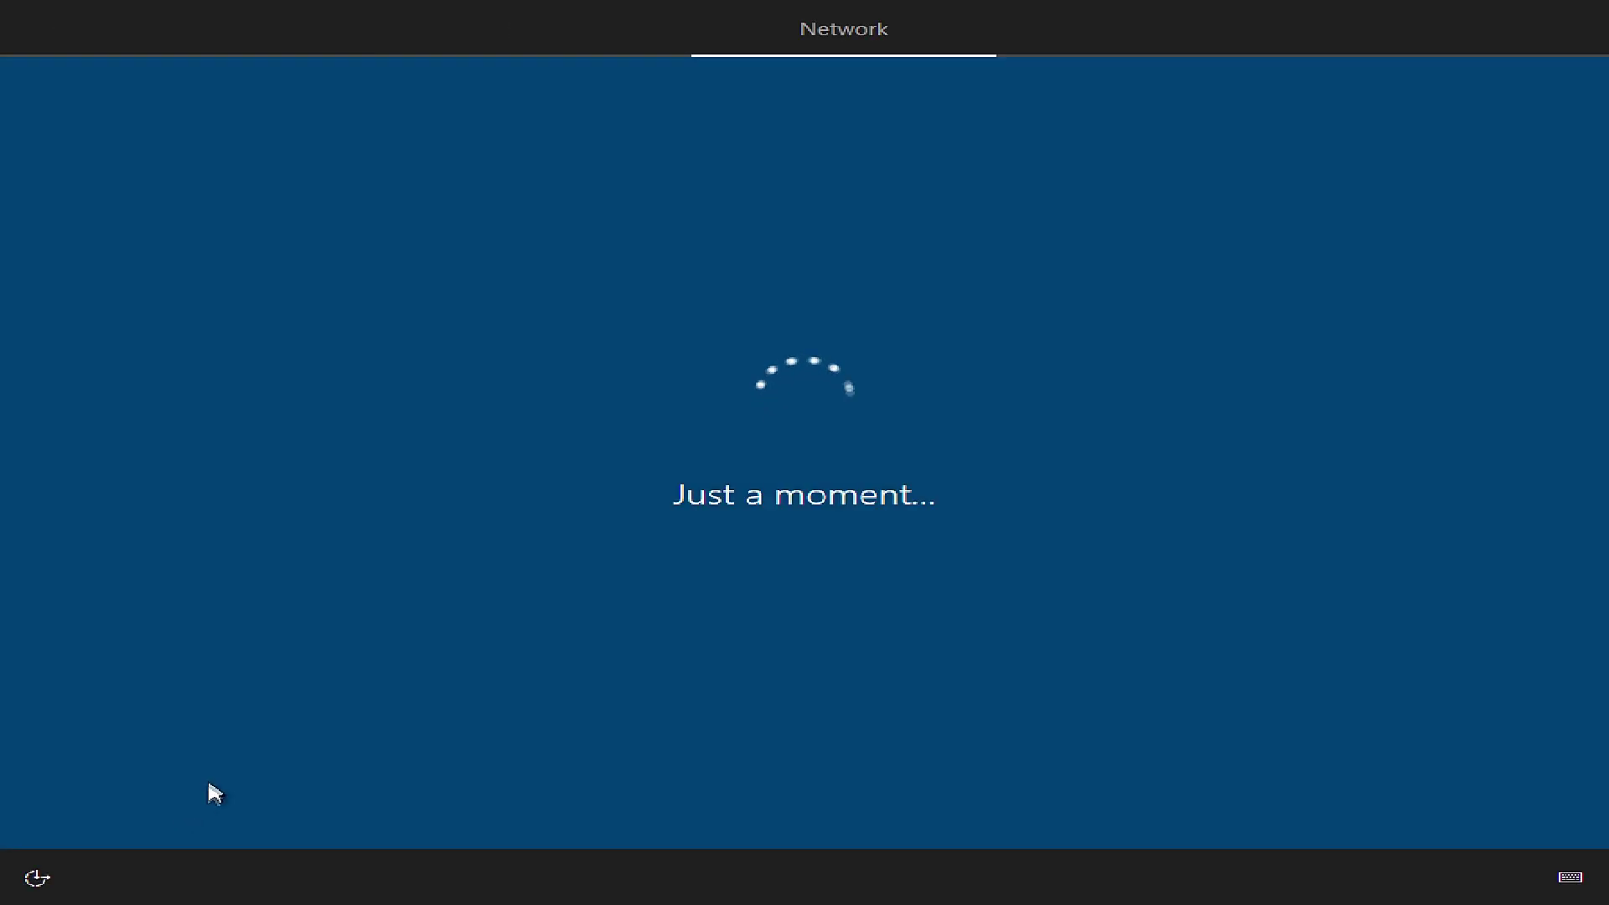
left_click(306, 796)
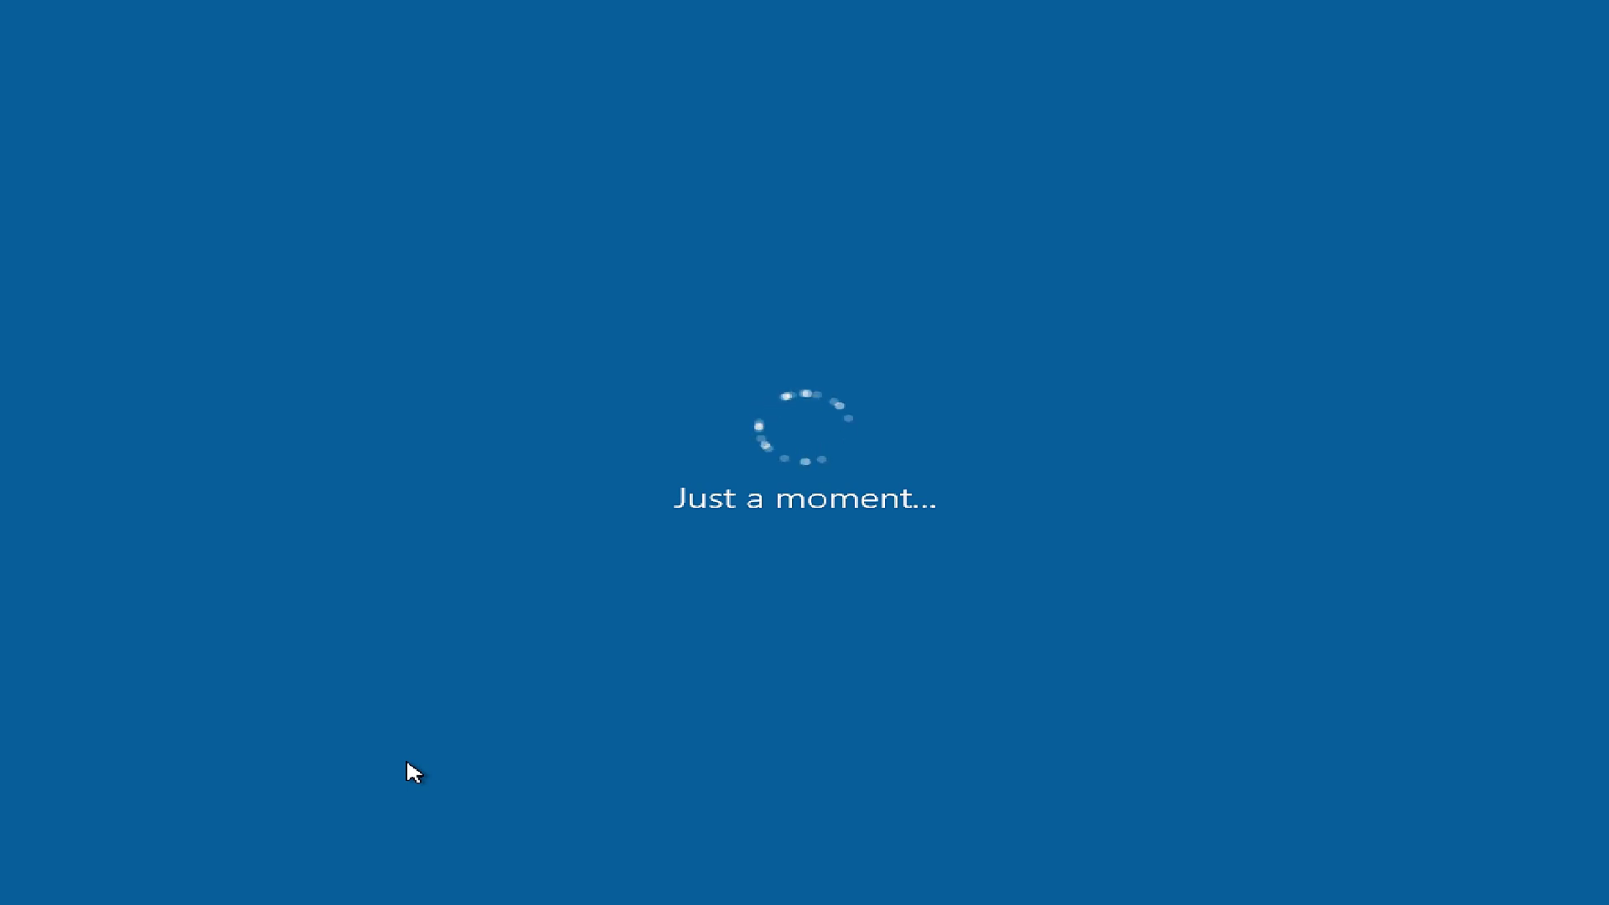
type("Brs")
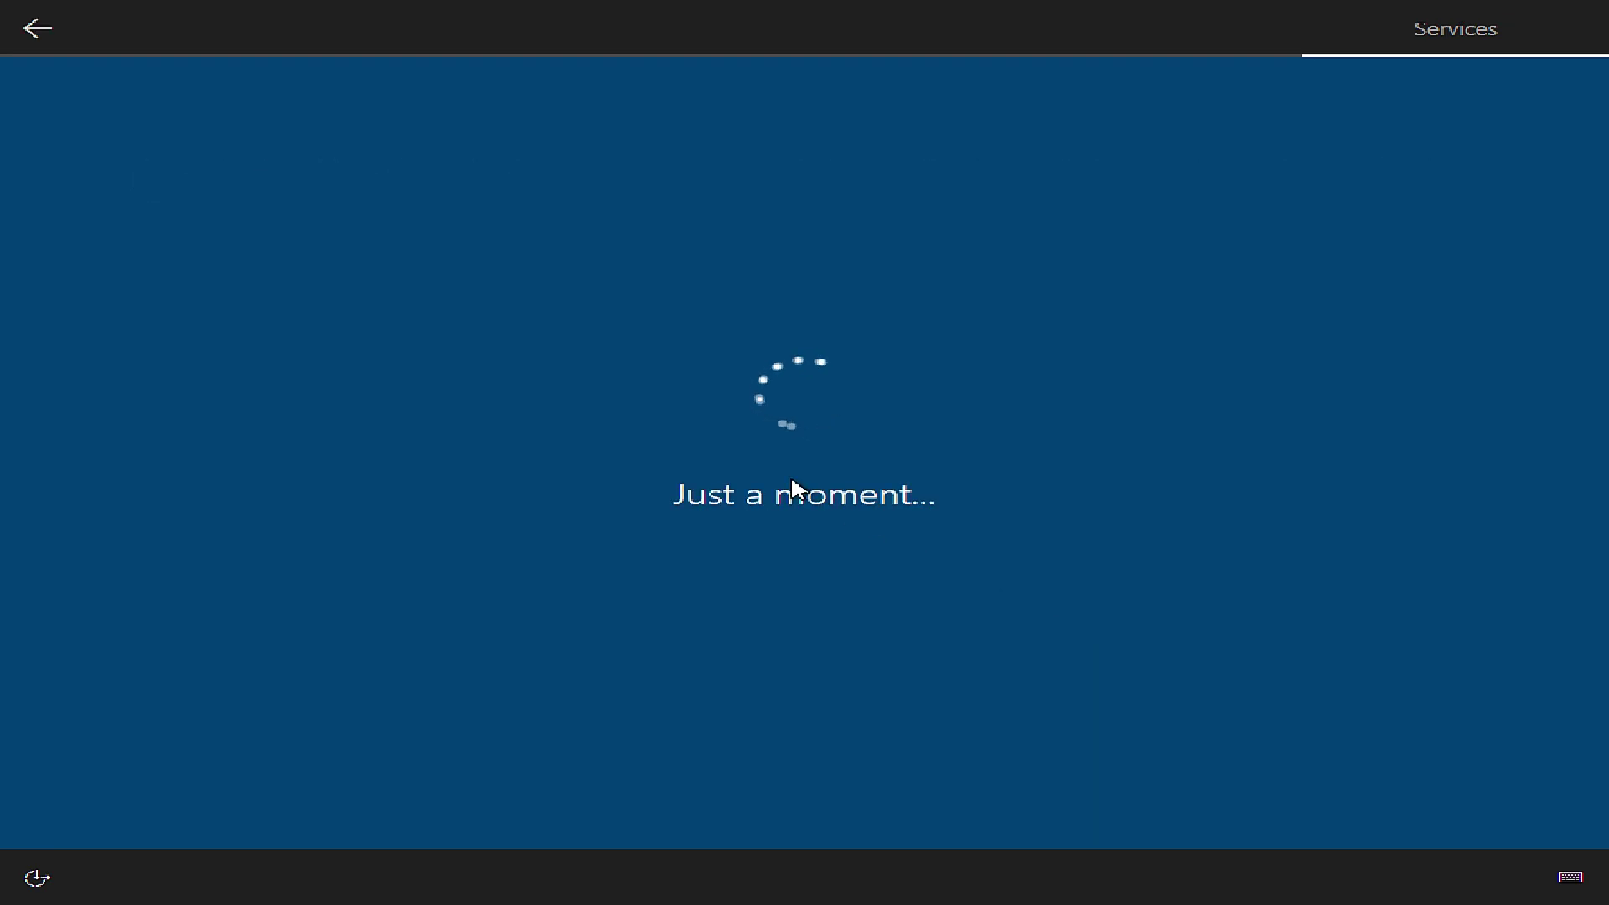
key("Return")
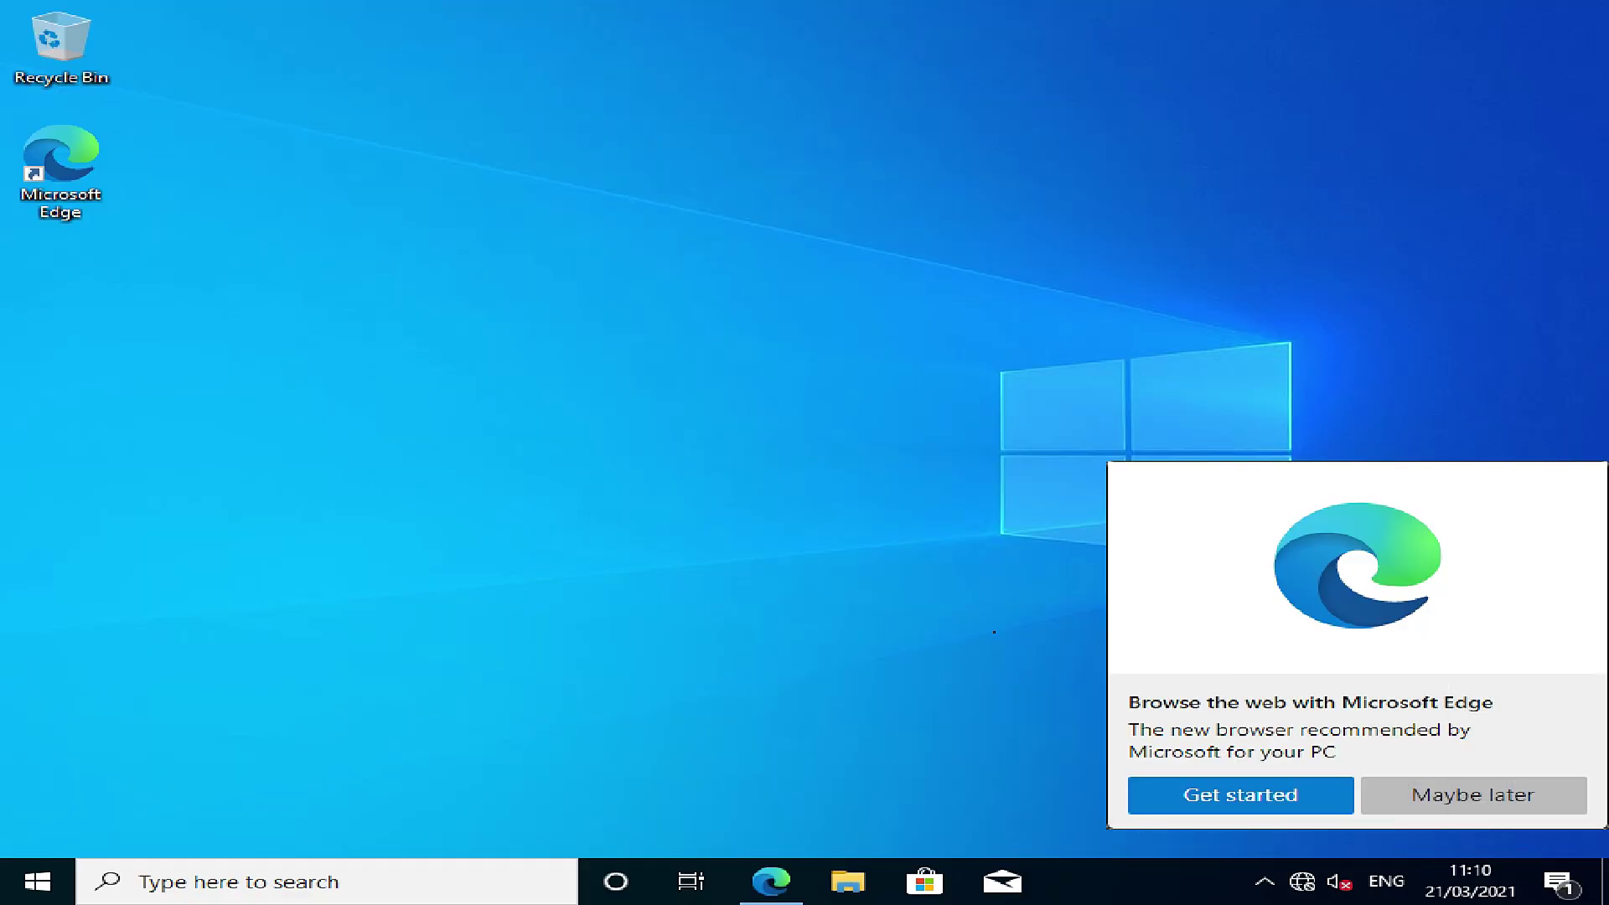
Dismiss the Microsoft Edge promotion and check the pending Windows notification.
left_click(1523, 780)
left_click(1557, 881)
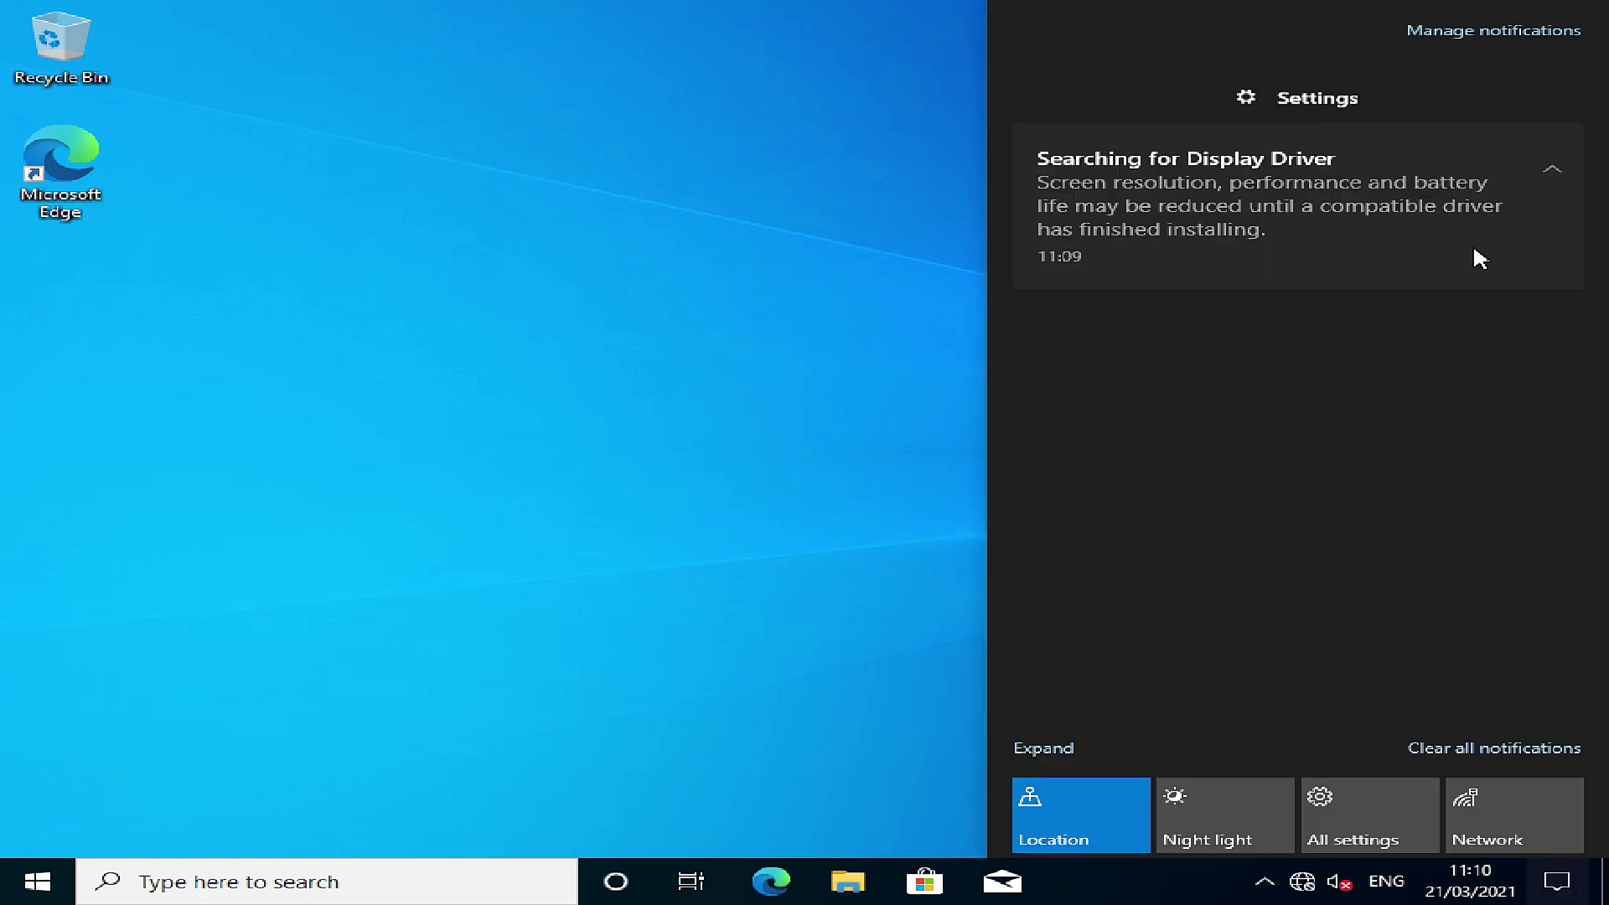
left_click(851, 303)
Hide the search box, Cortana button and Task View button from the Windows taskbar.
right_click(1104, 874)
left_click(1191, 432)
mouse_move(1198, 354)
left_click(975, 382)
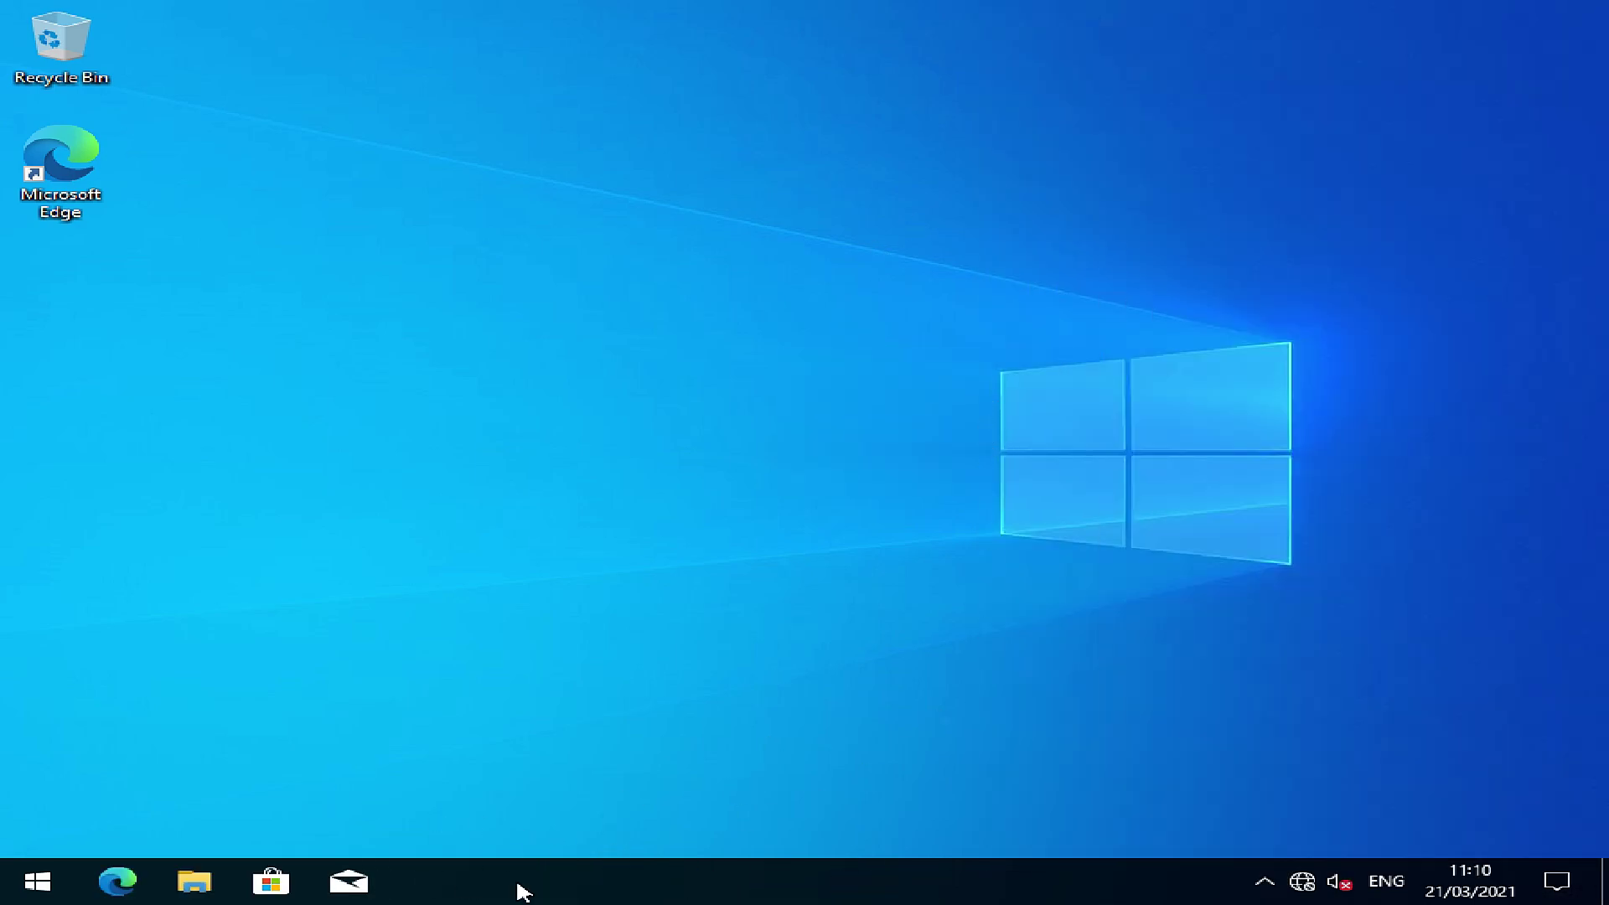
Show the This PC, user's files, Network and Control Panel icons on the desktop using the desktop icon settings.
right_click(386, 602)
left_click(440, 580)
scroll(632, 592, "down", 5)
left_click(187, 473)
scroll(800, 599, "down", 5)
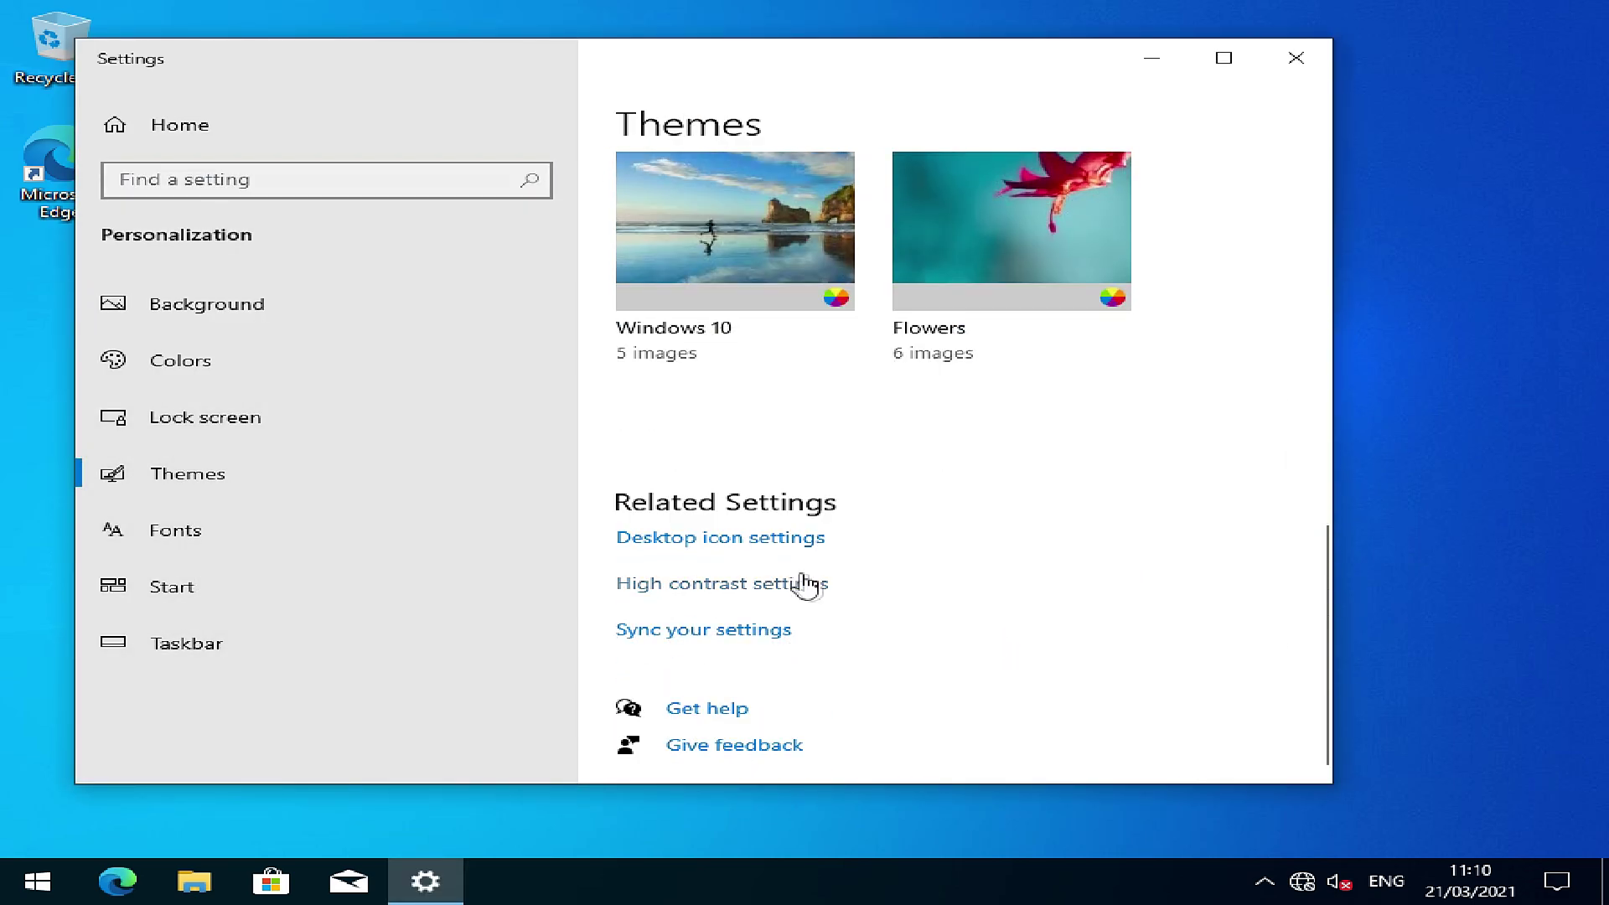
left_click(713, 536)
left_click(303, 269)
left_click(274, 291)
left_click(274, 318)
left_click(526, 292)
left_click(519, 666)
key("alt+F4")
Sort the icons on the Windows desktop.
right_click(325, 305)
mouse_move(503, 347)
left_click(694, 358)
right_click(304, 319)
left_click(678, 362)
Open Device Manager from the related settings in This PC's properties.
right_click(69, 156)
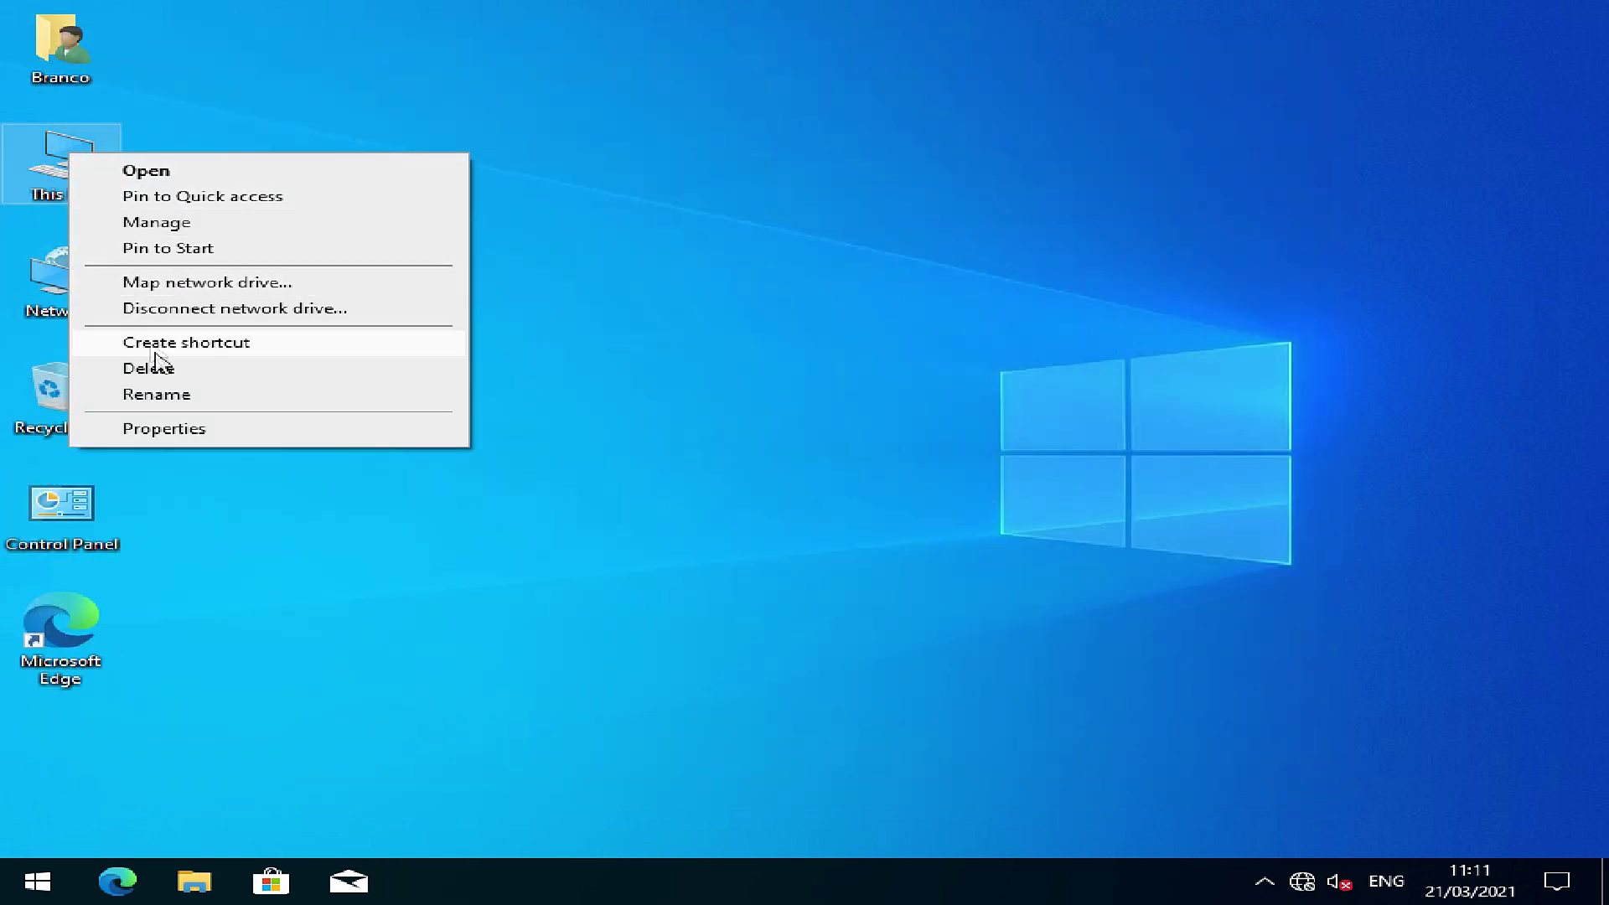
left_click(165, 431)
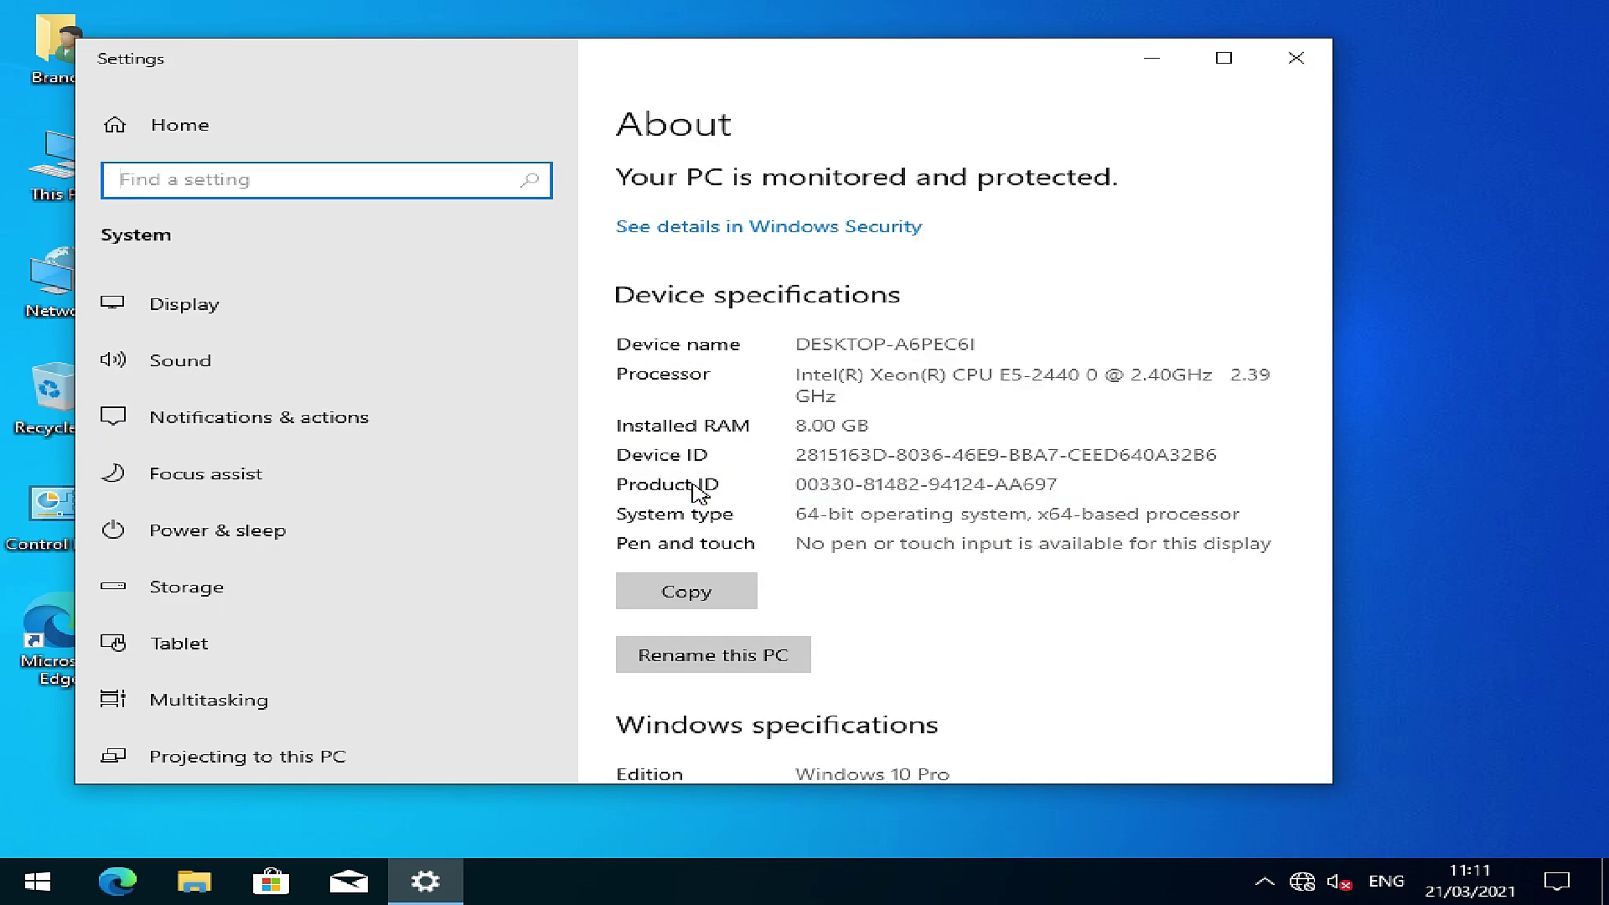
scroll(771, 479, "down", 9)
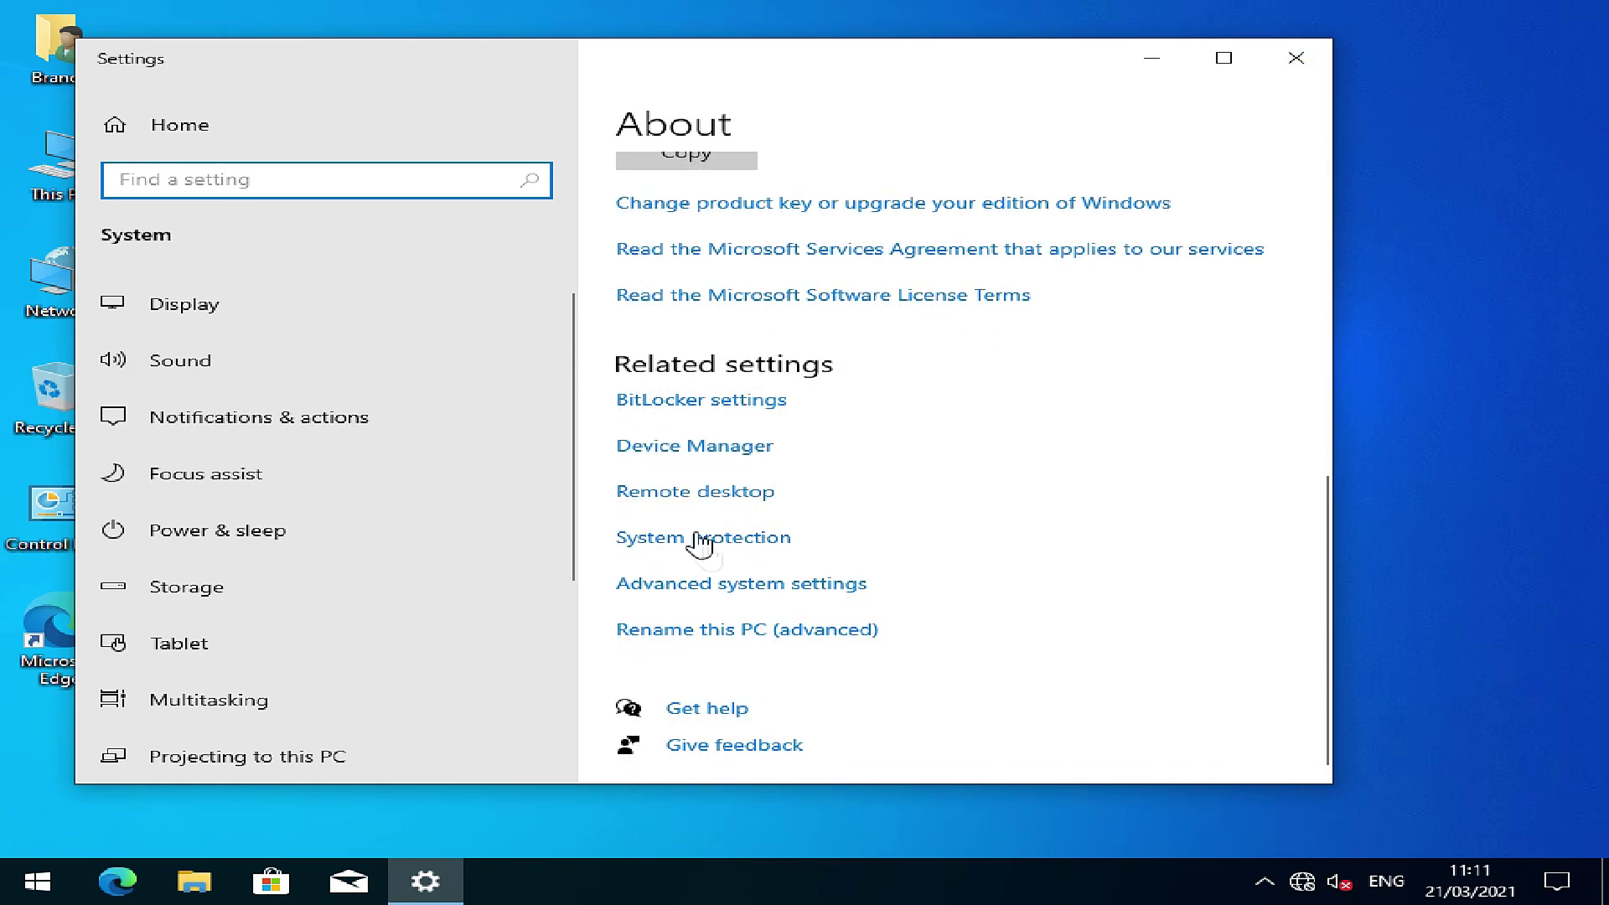
left_click(699, 459)
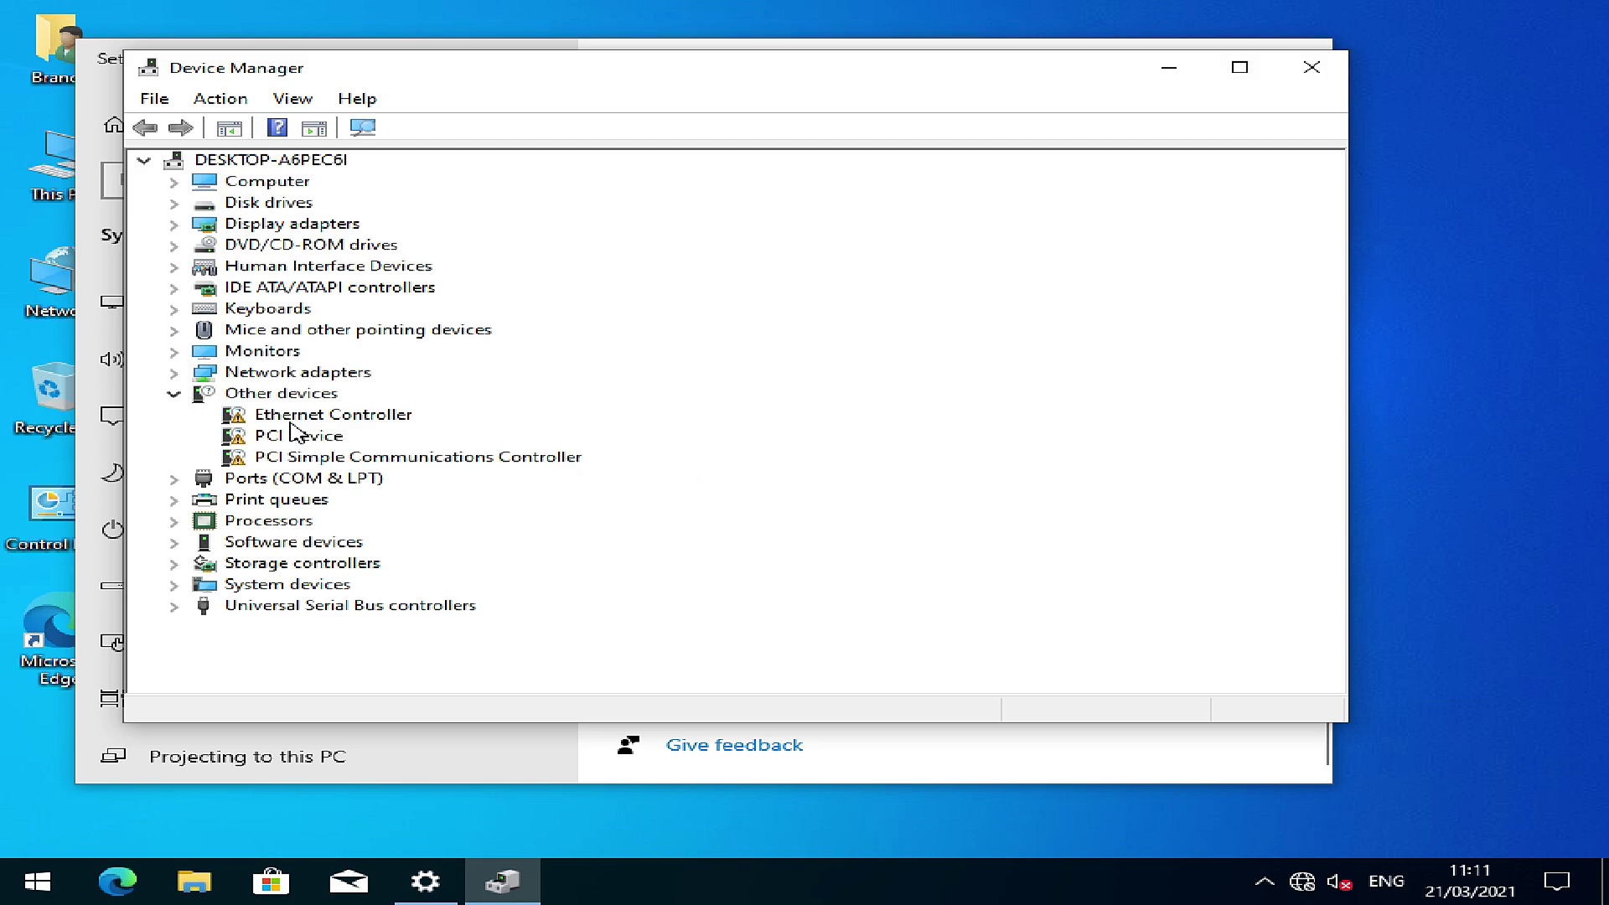
Update the Ethernet Controller driver by searching E:\ including subfolders, and install the Red Hat VirtIO Ethernet Adapter software.
right_click(293, 421)
left_click(361, 437)
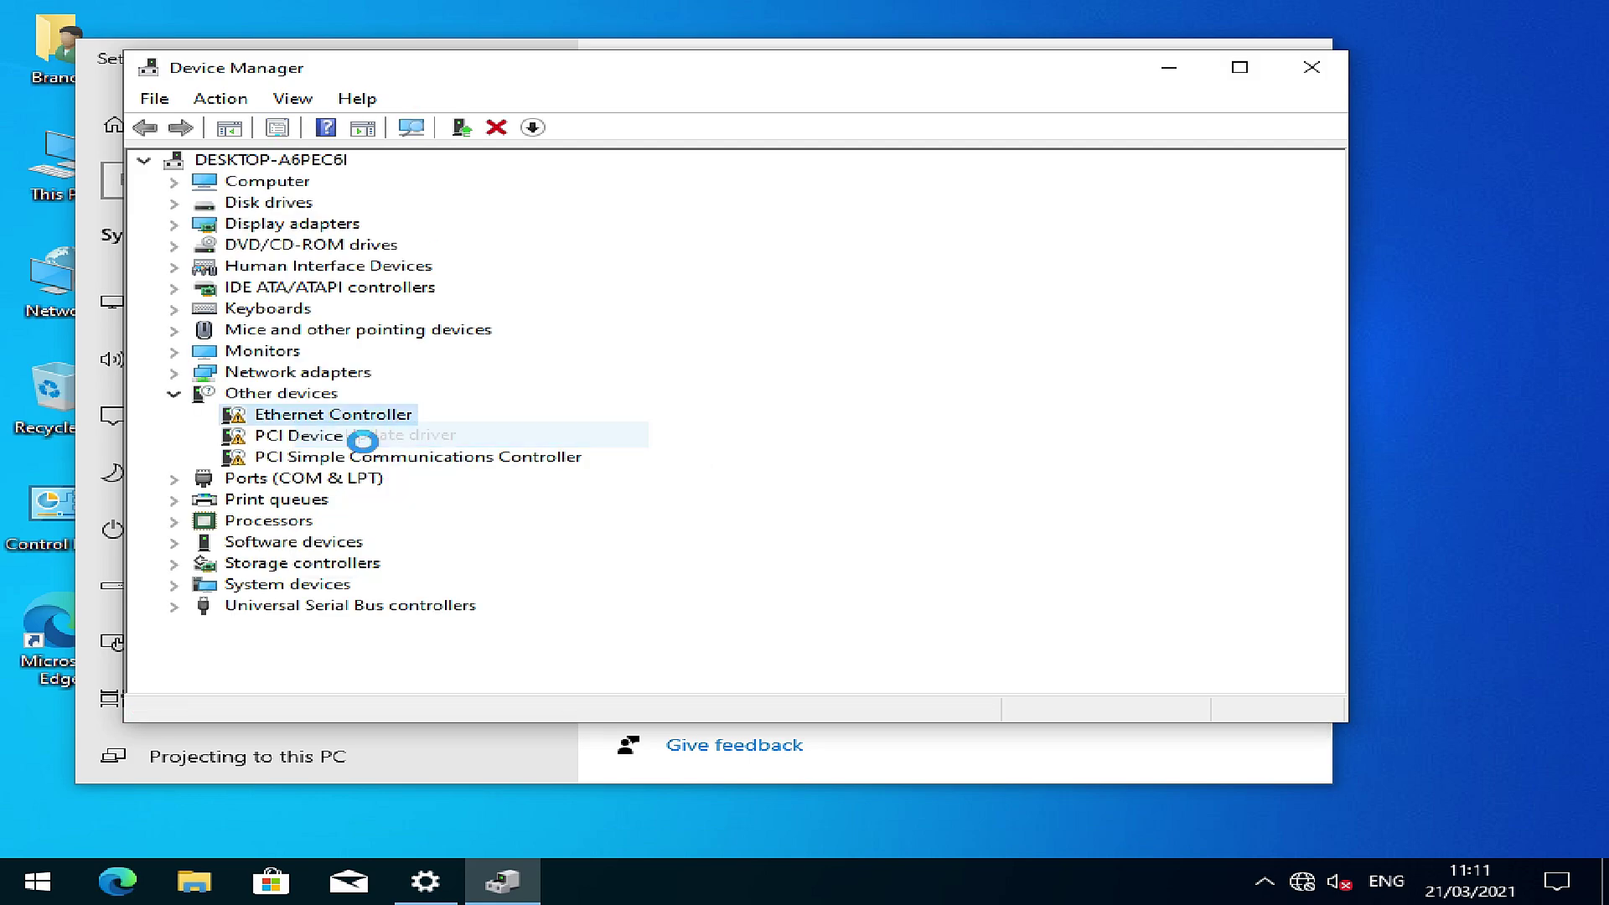
left_click(422, 467)
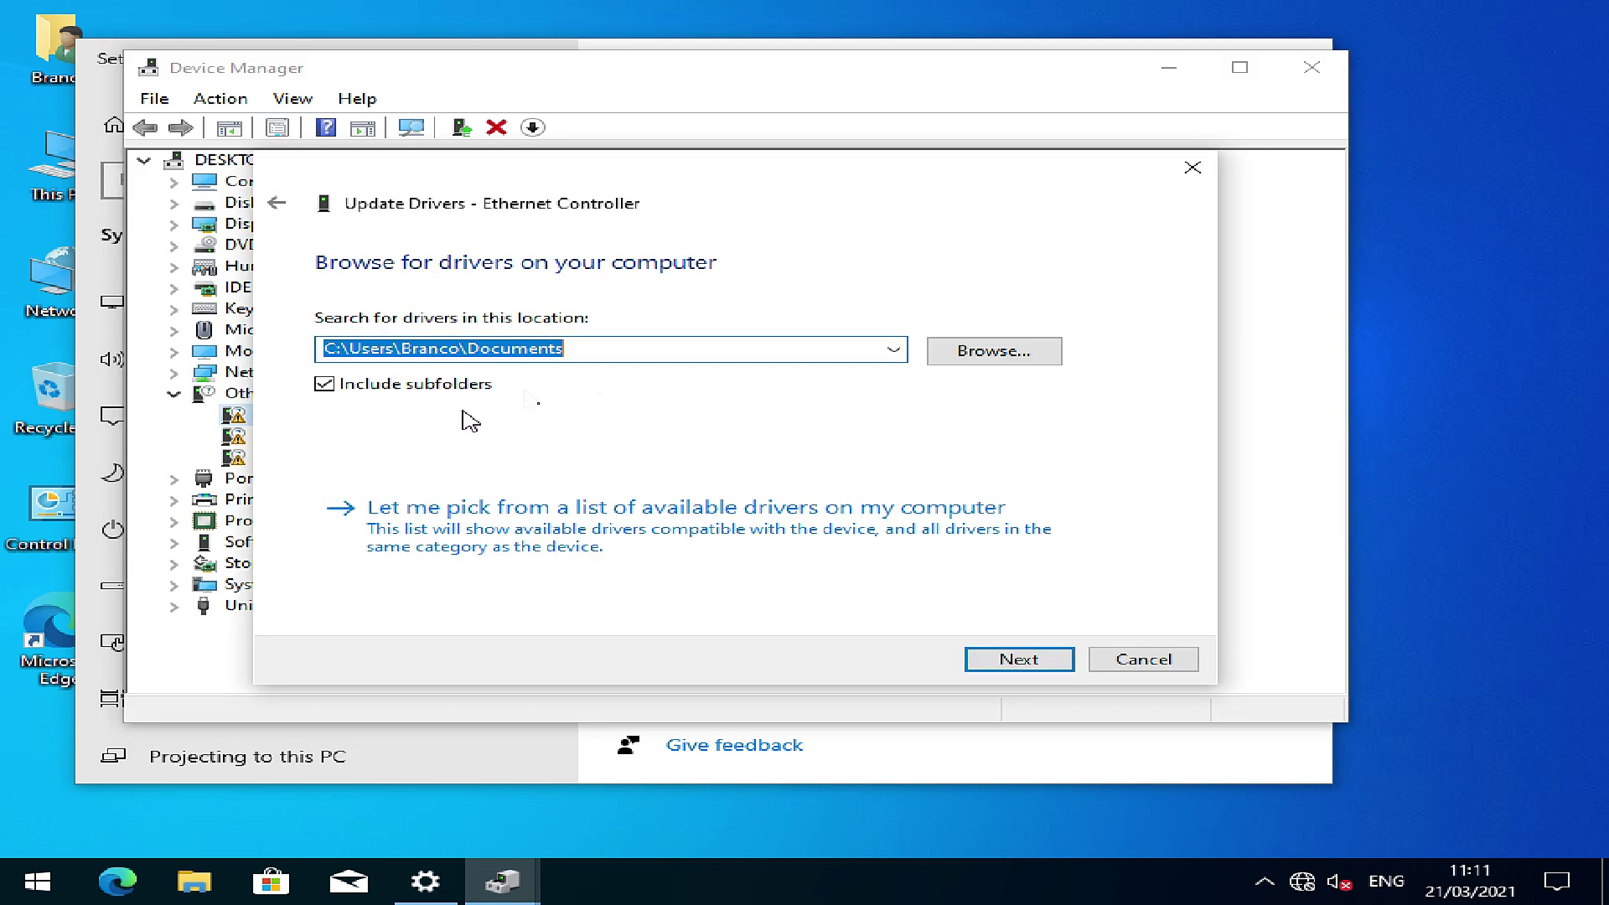
left_click(979, 367)
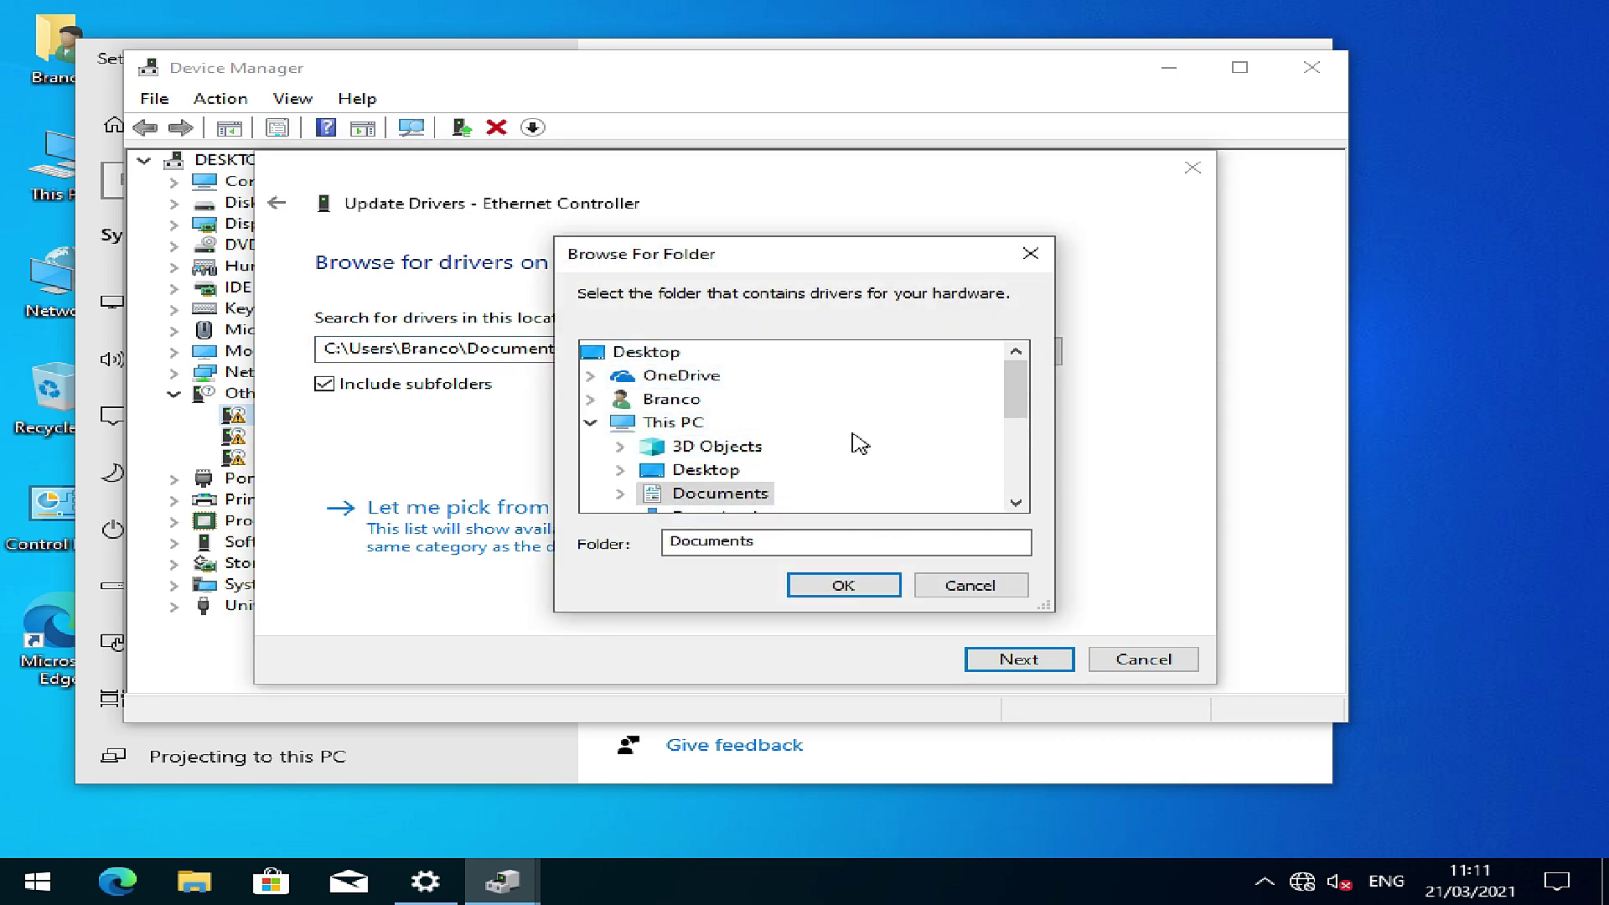
scroll(787, 448, "down", 3)
left_click(788, 447)
left_click(848, 586)
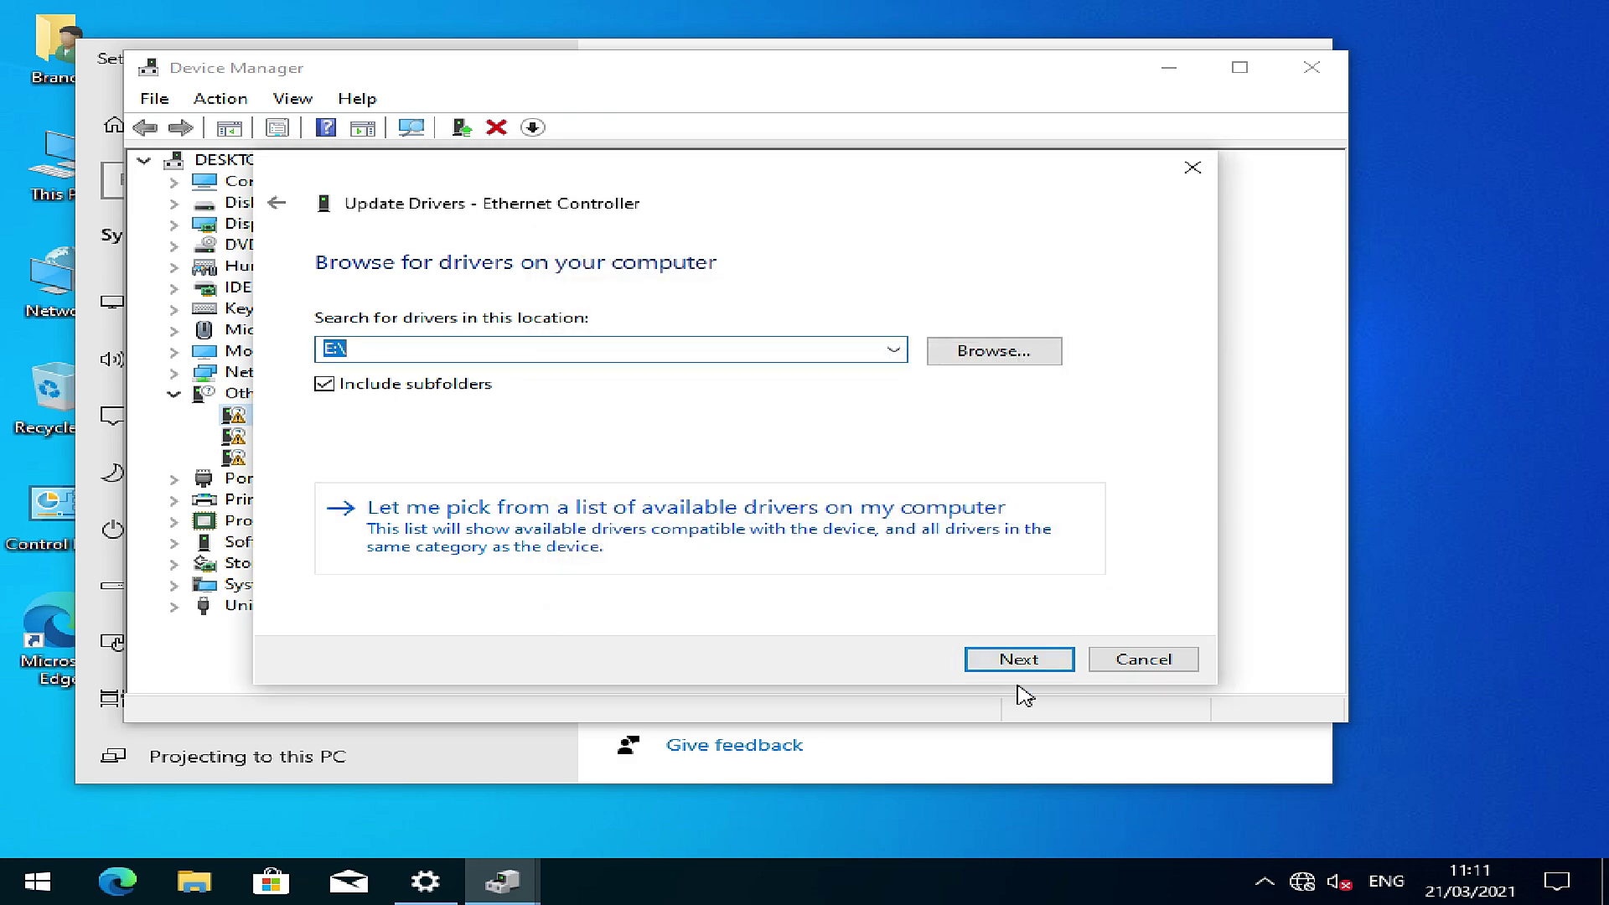
left_click(1018, 666)
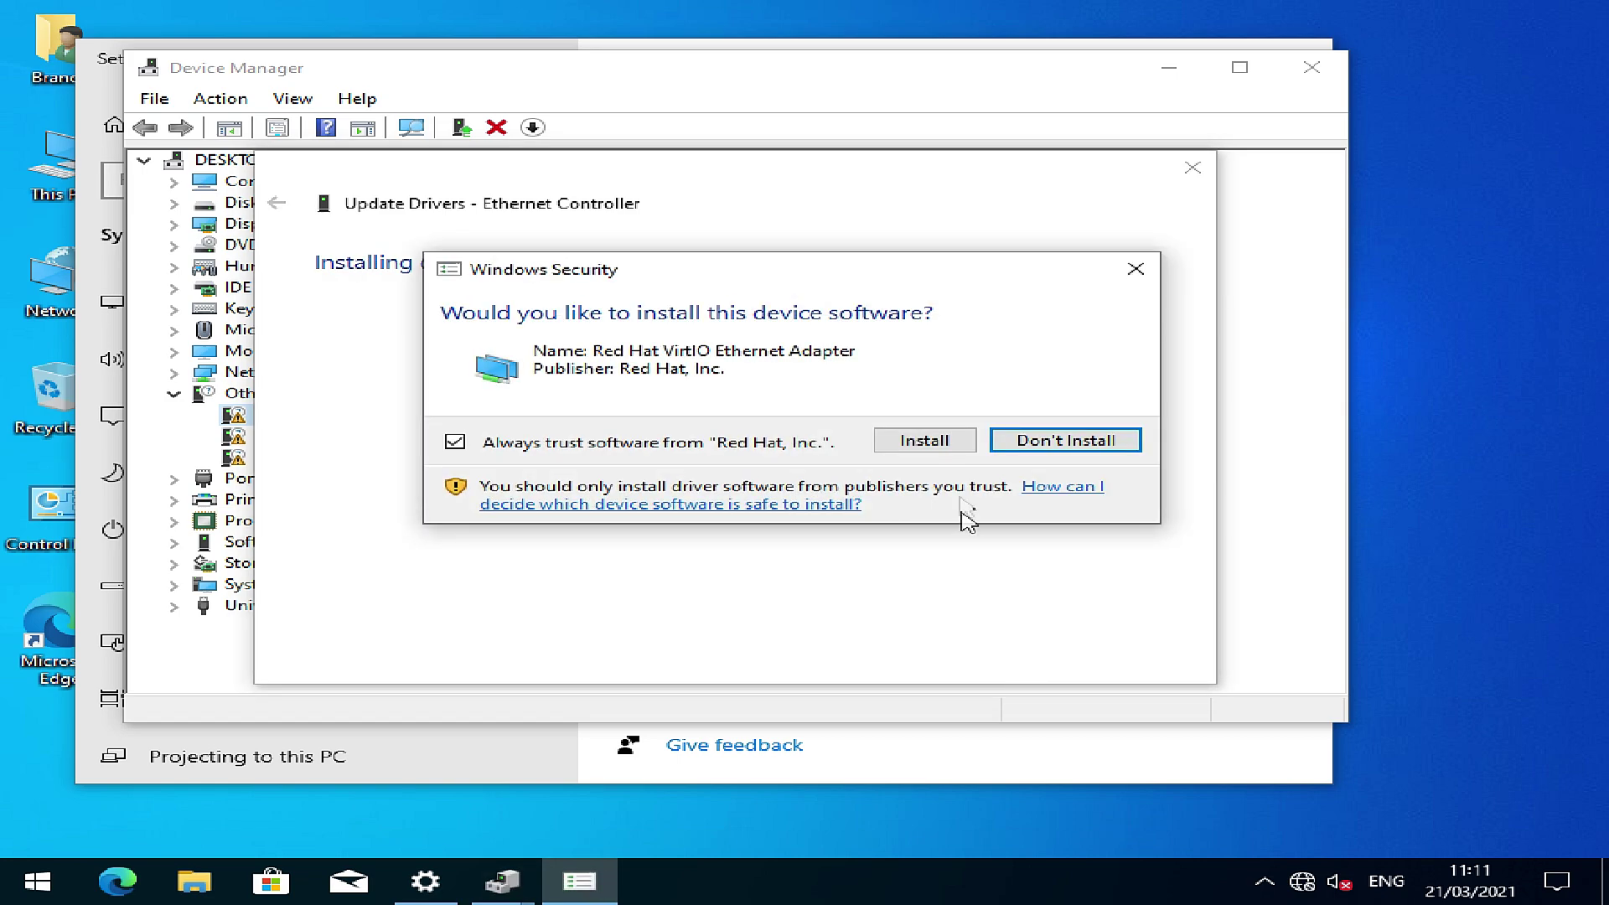
left_click(925, 442)
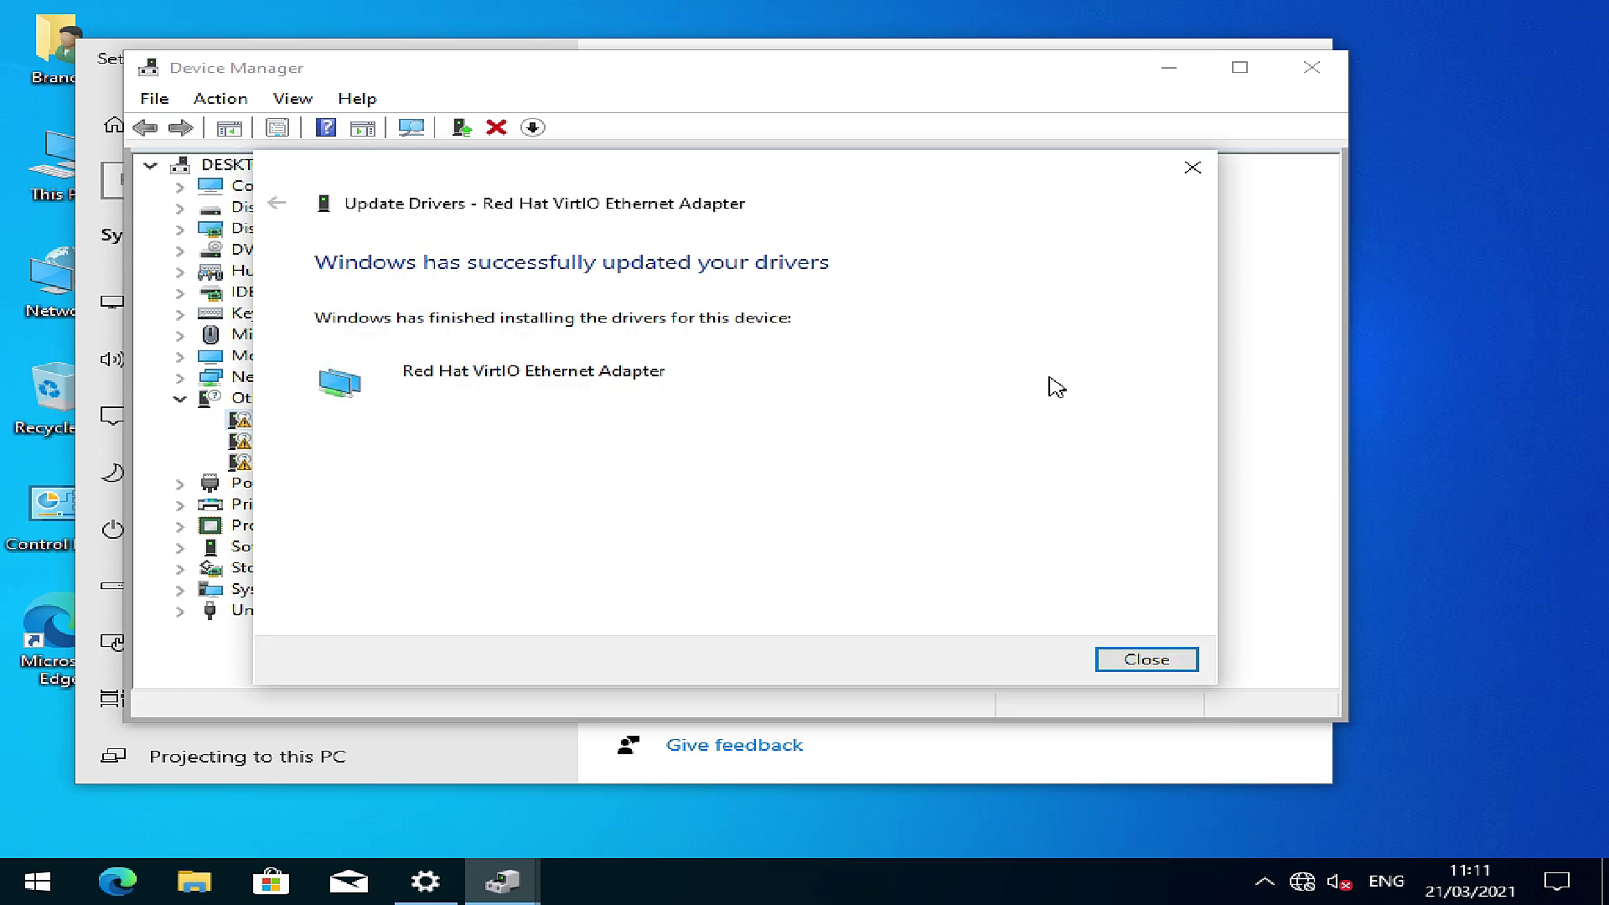
left_click(1147, 659)
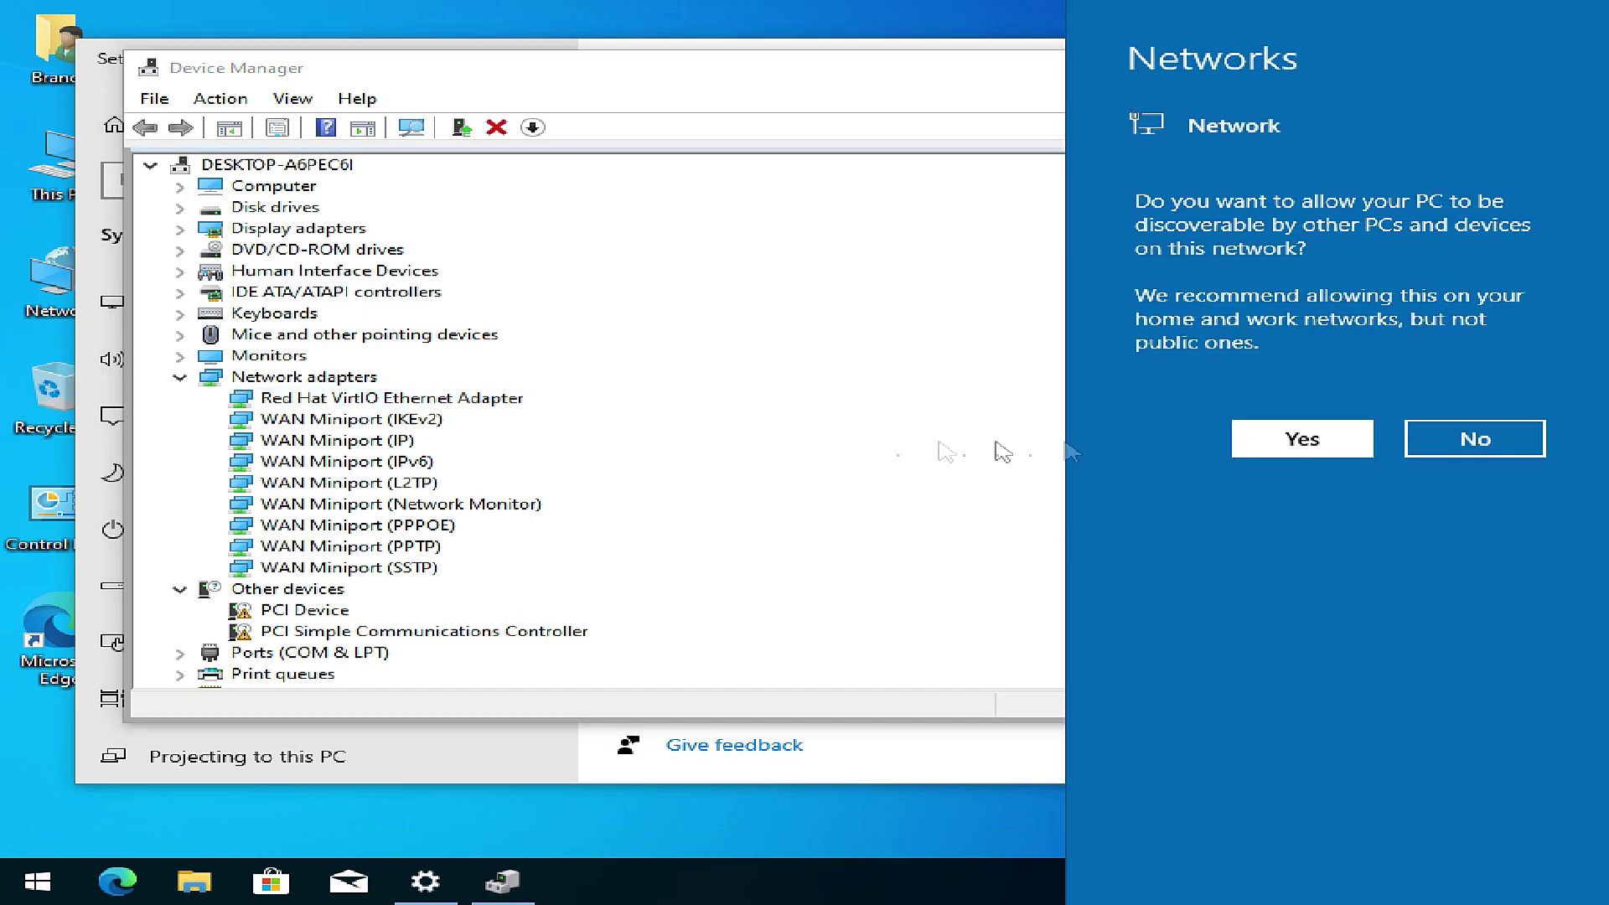
Install the drivers for the PCI Device and the PCI Simple Communications Controller from E:\.
left_click(582, 470)
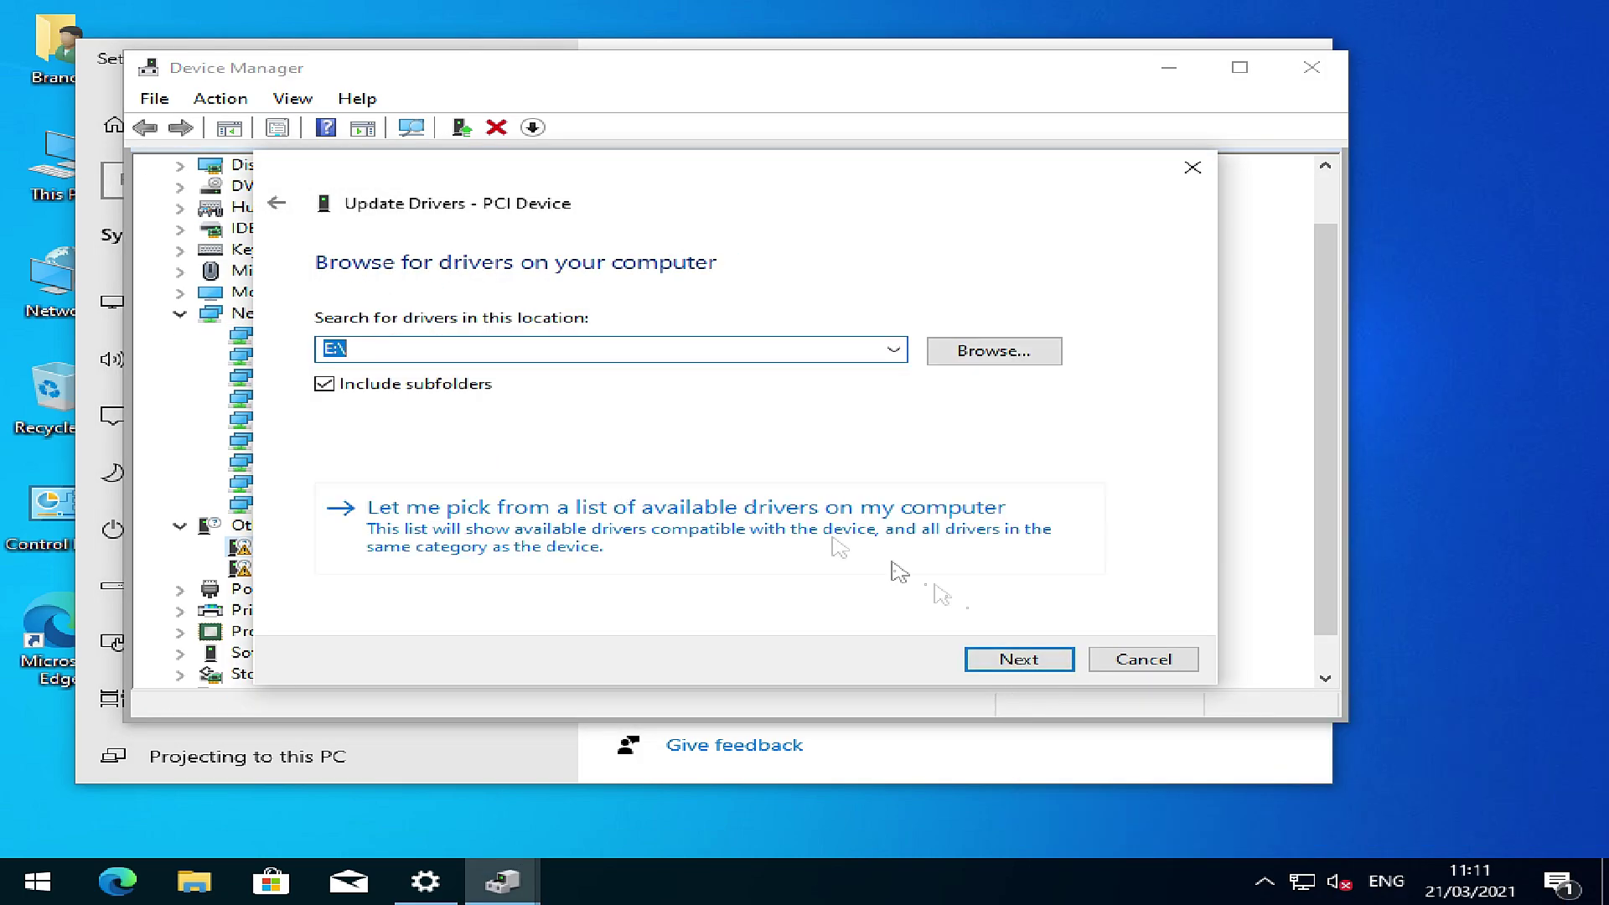
left_click(1031, 659)
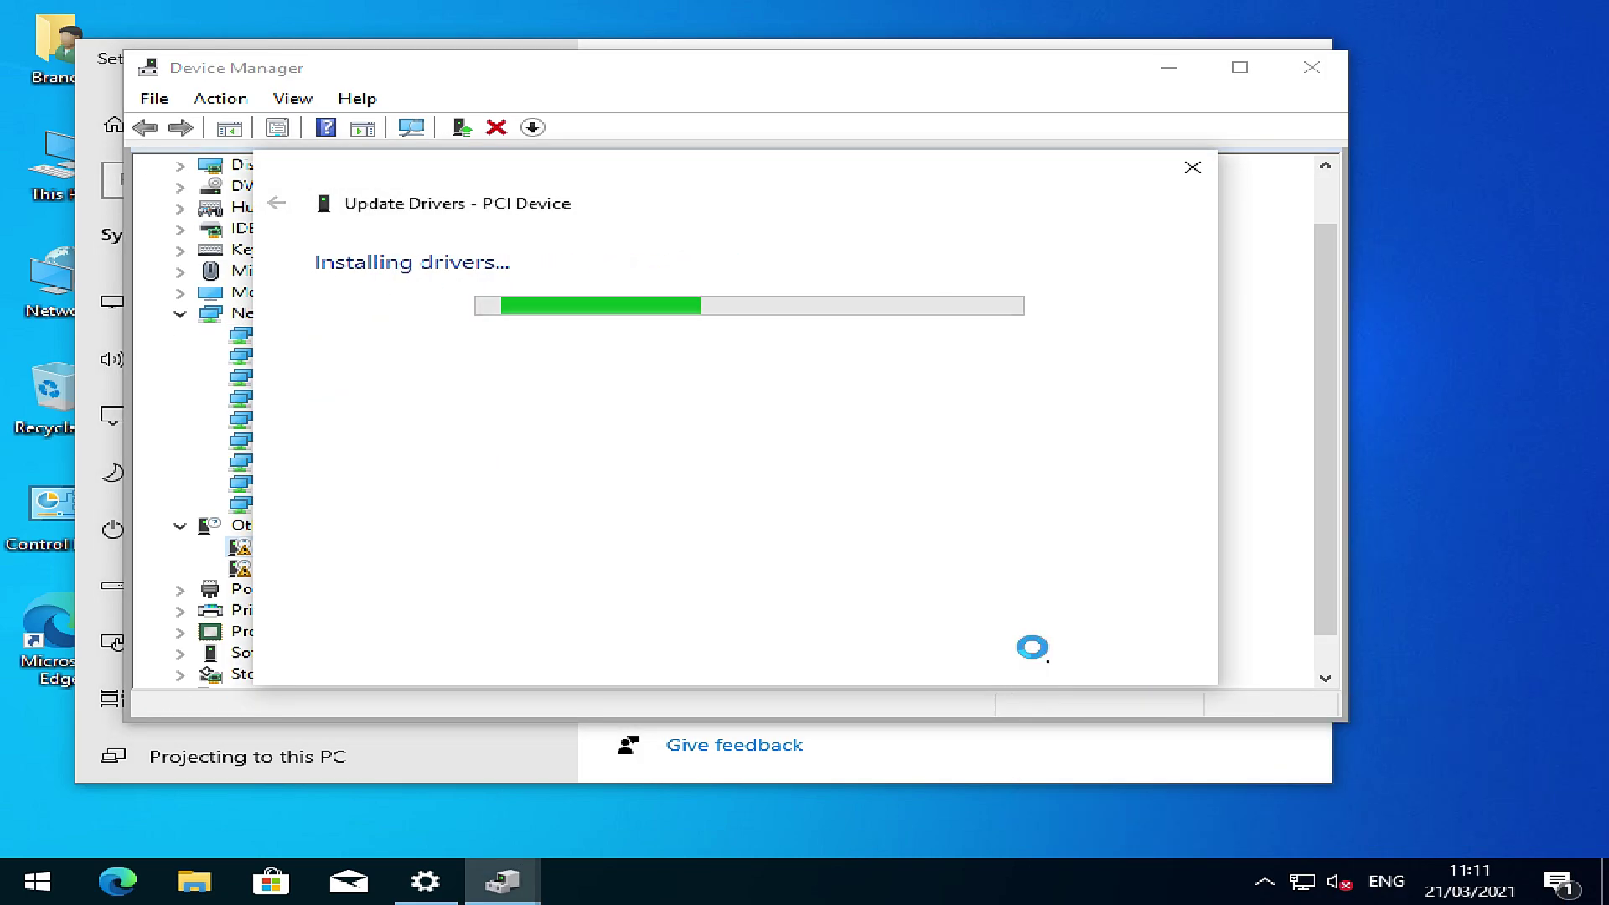
left_click(1136, 662)
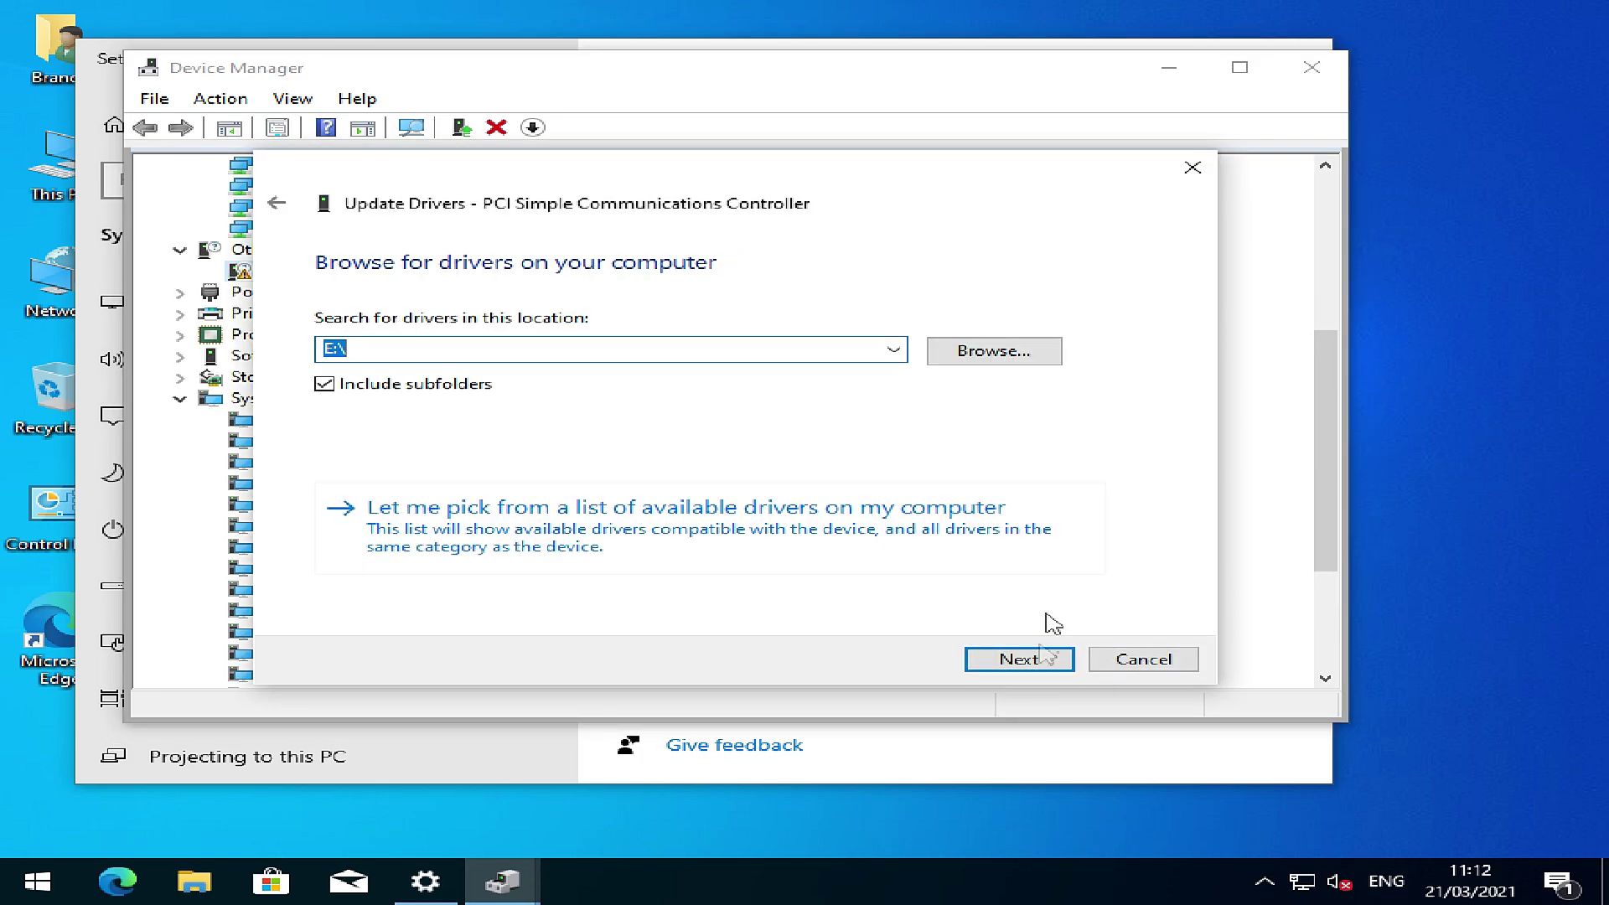
left_click(1031, 659)
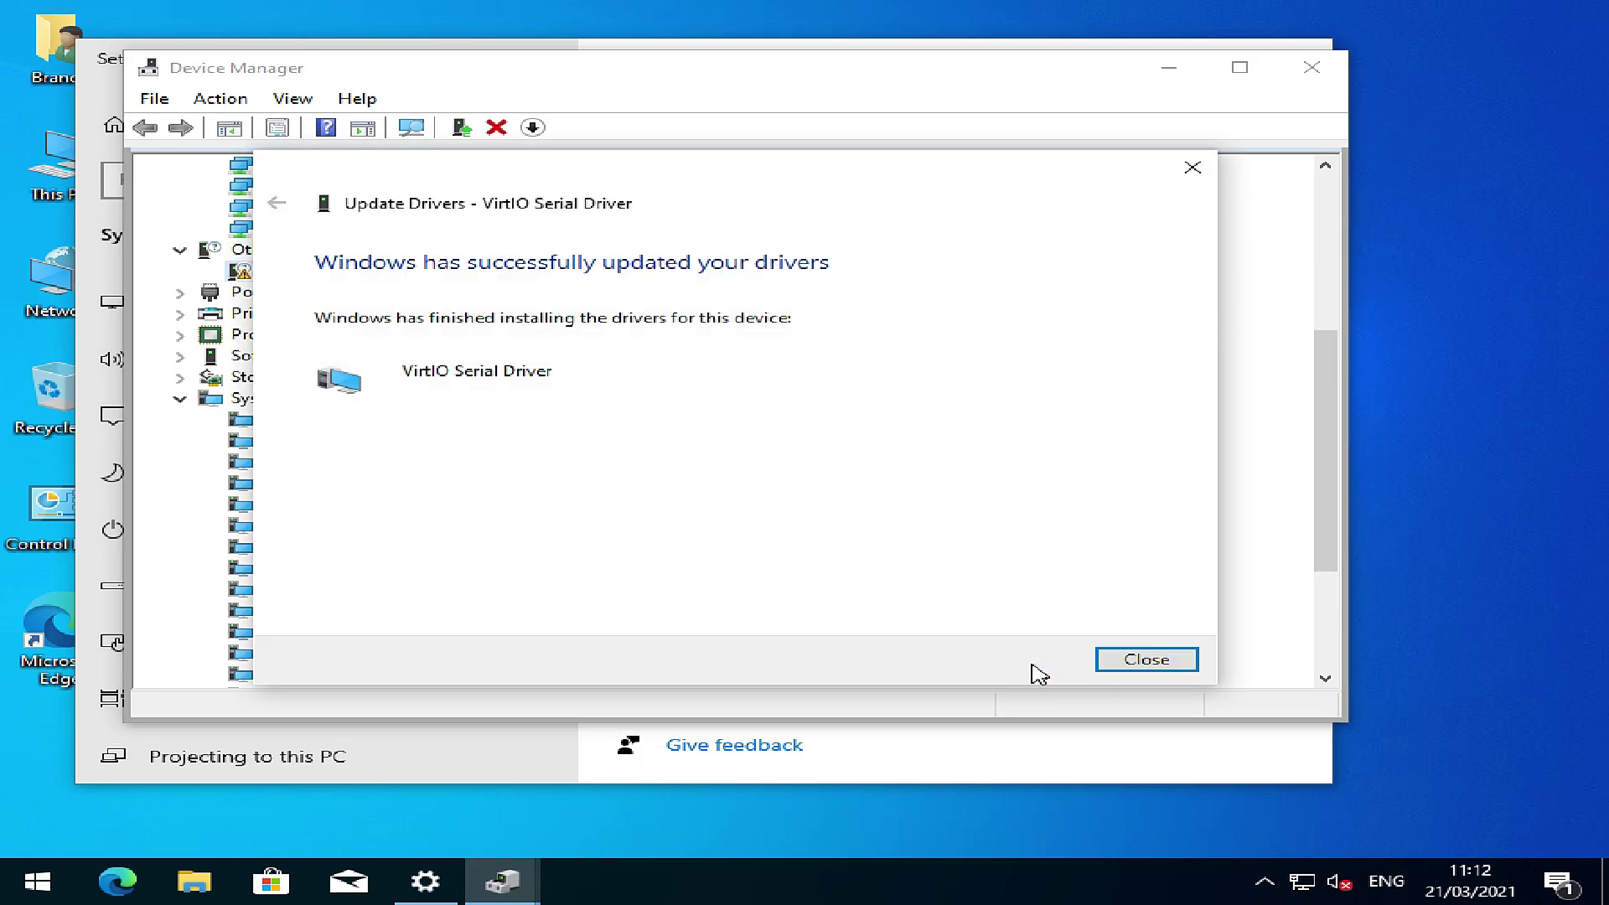
left_click(1147, 659)
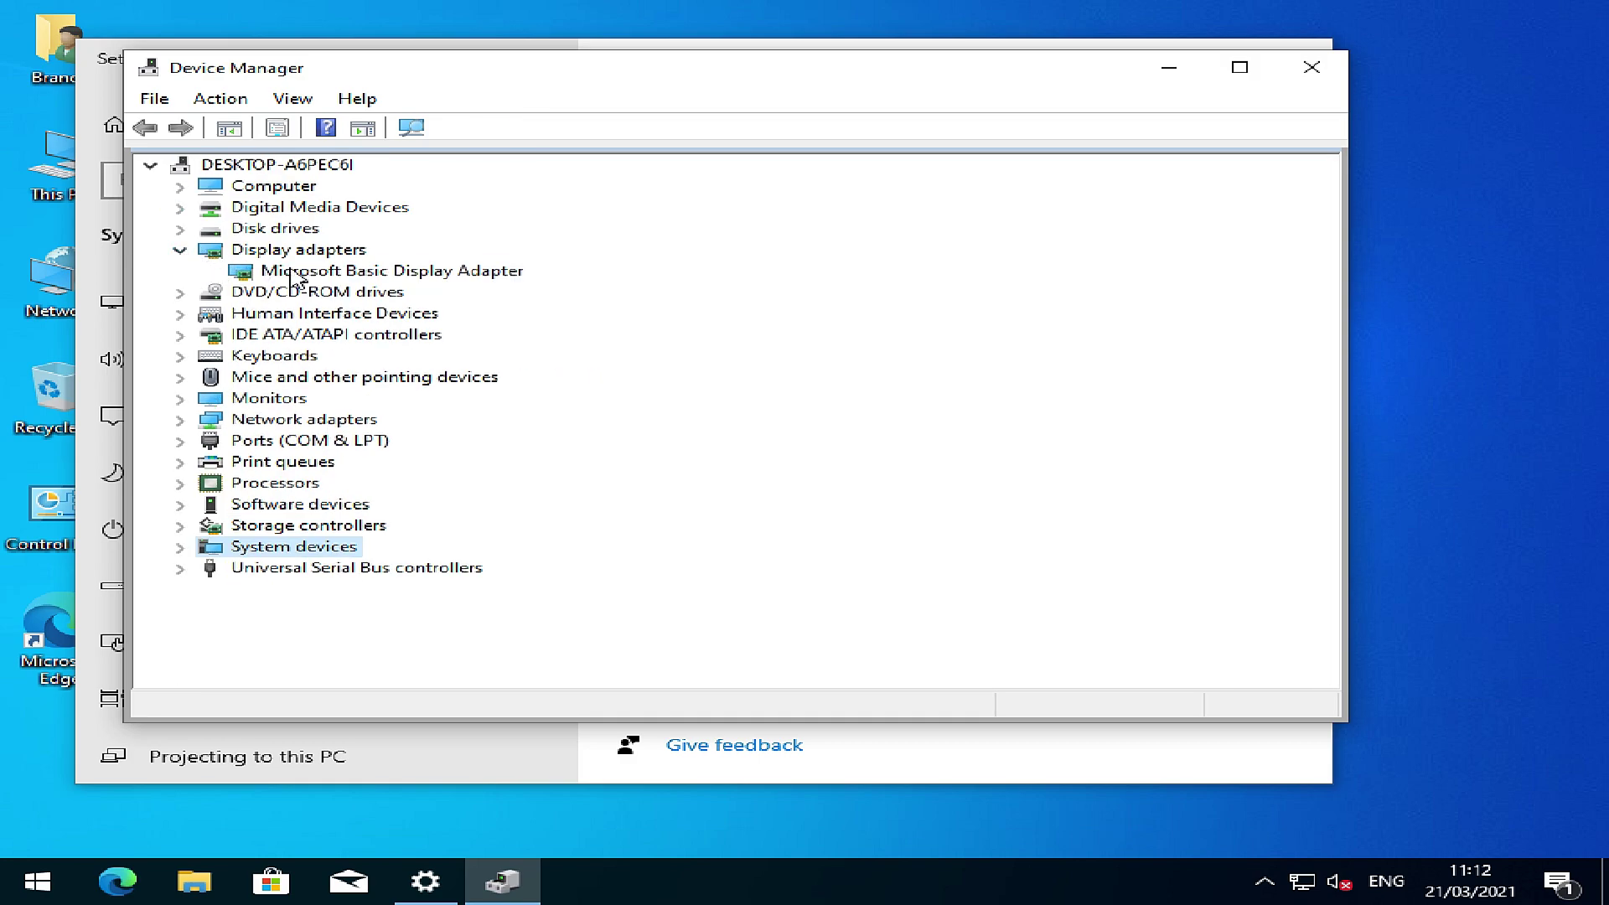
Update the Microsoft Basic Display Adapter driver from E:\, and close Device Manager and the Settings window.
right_click(295, 279)
left_click(335, 291)
left_click(470, 456)
left_click(1020, 659)
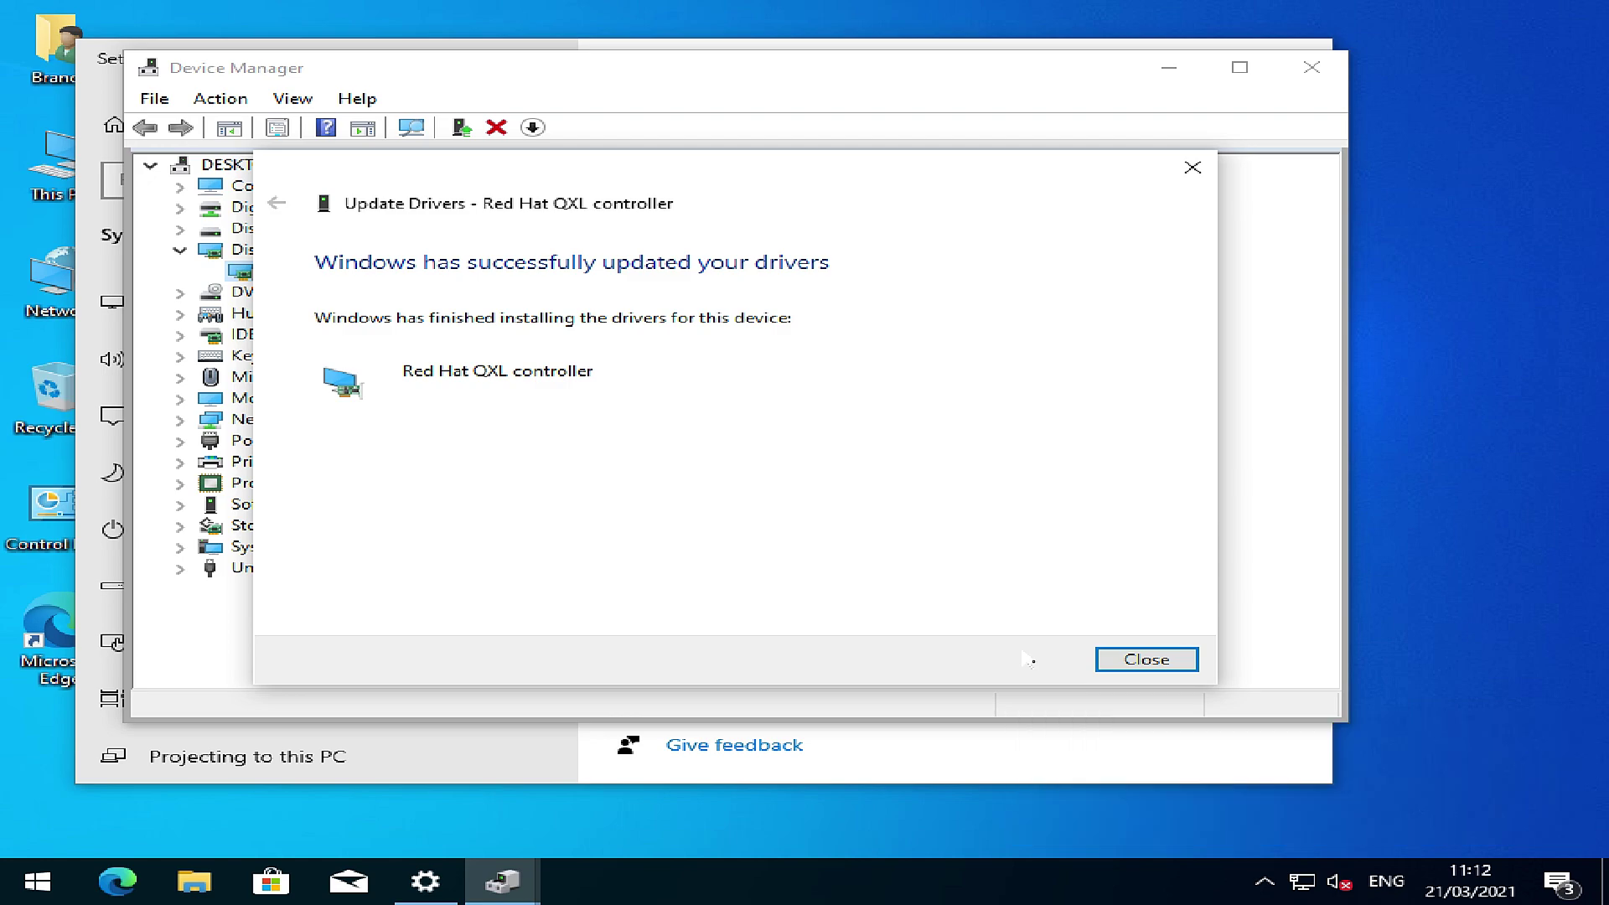
left_click(1146, 659)
left_click(1312, 67)
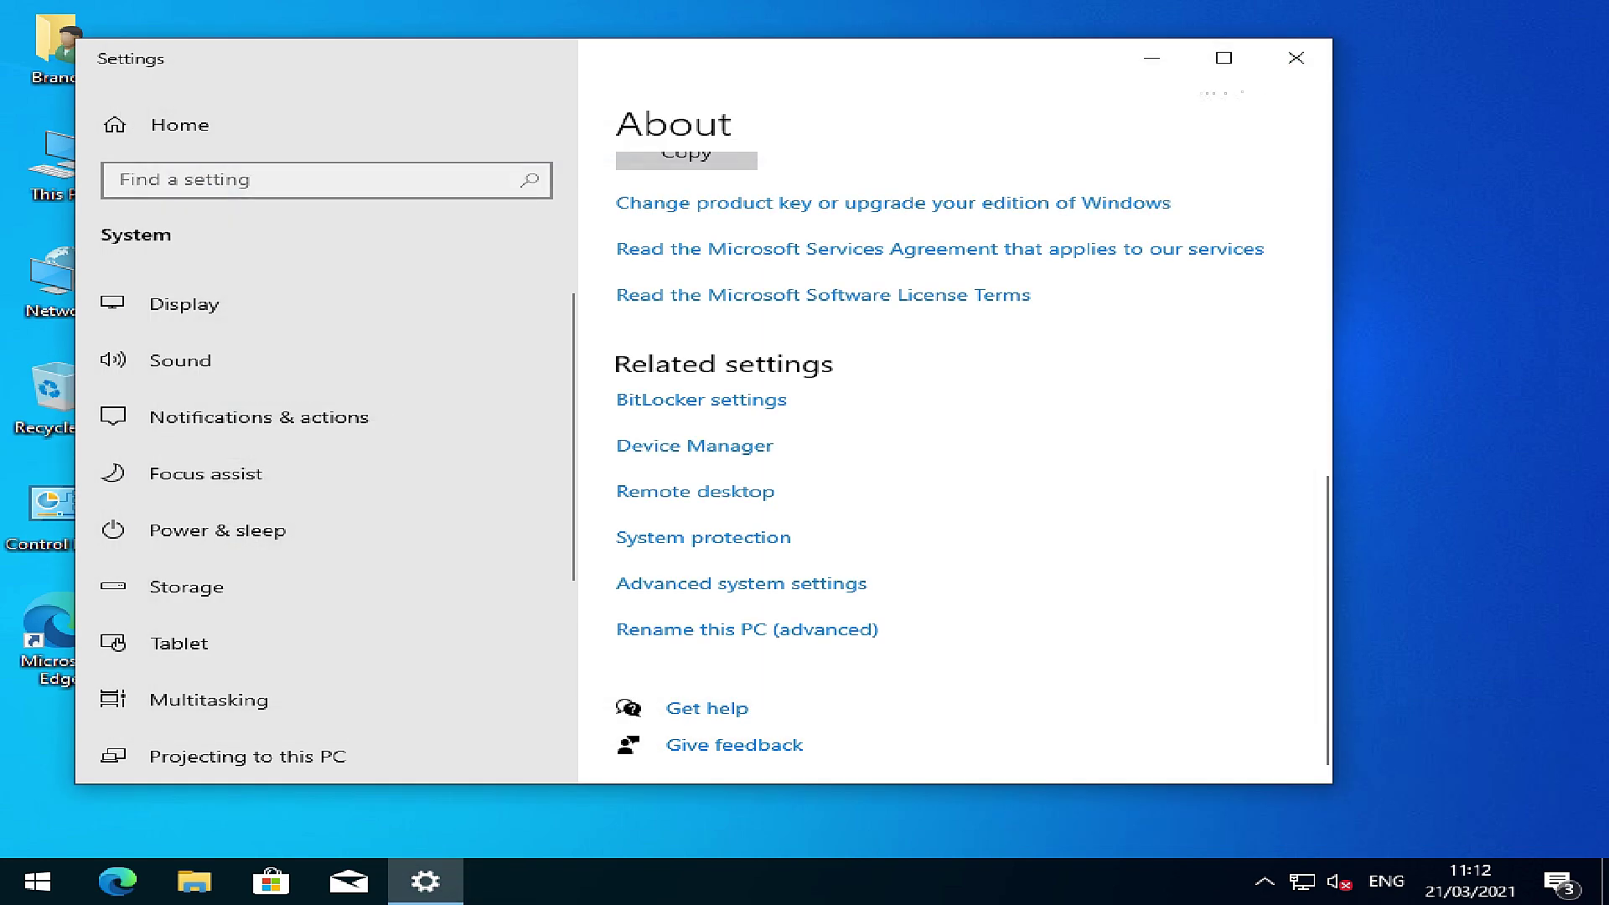
left_click(1310, 57)
Open the desktop's display settings and look through the available display resolutions.
right_click(750, 270)
left_click(838, 471)
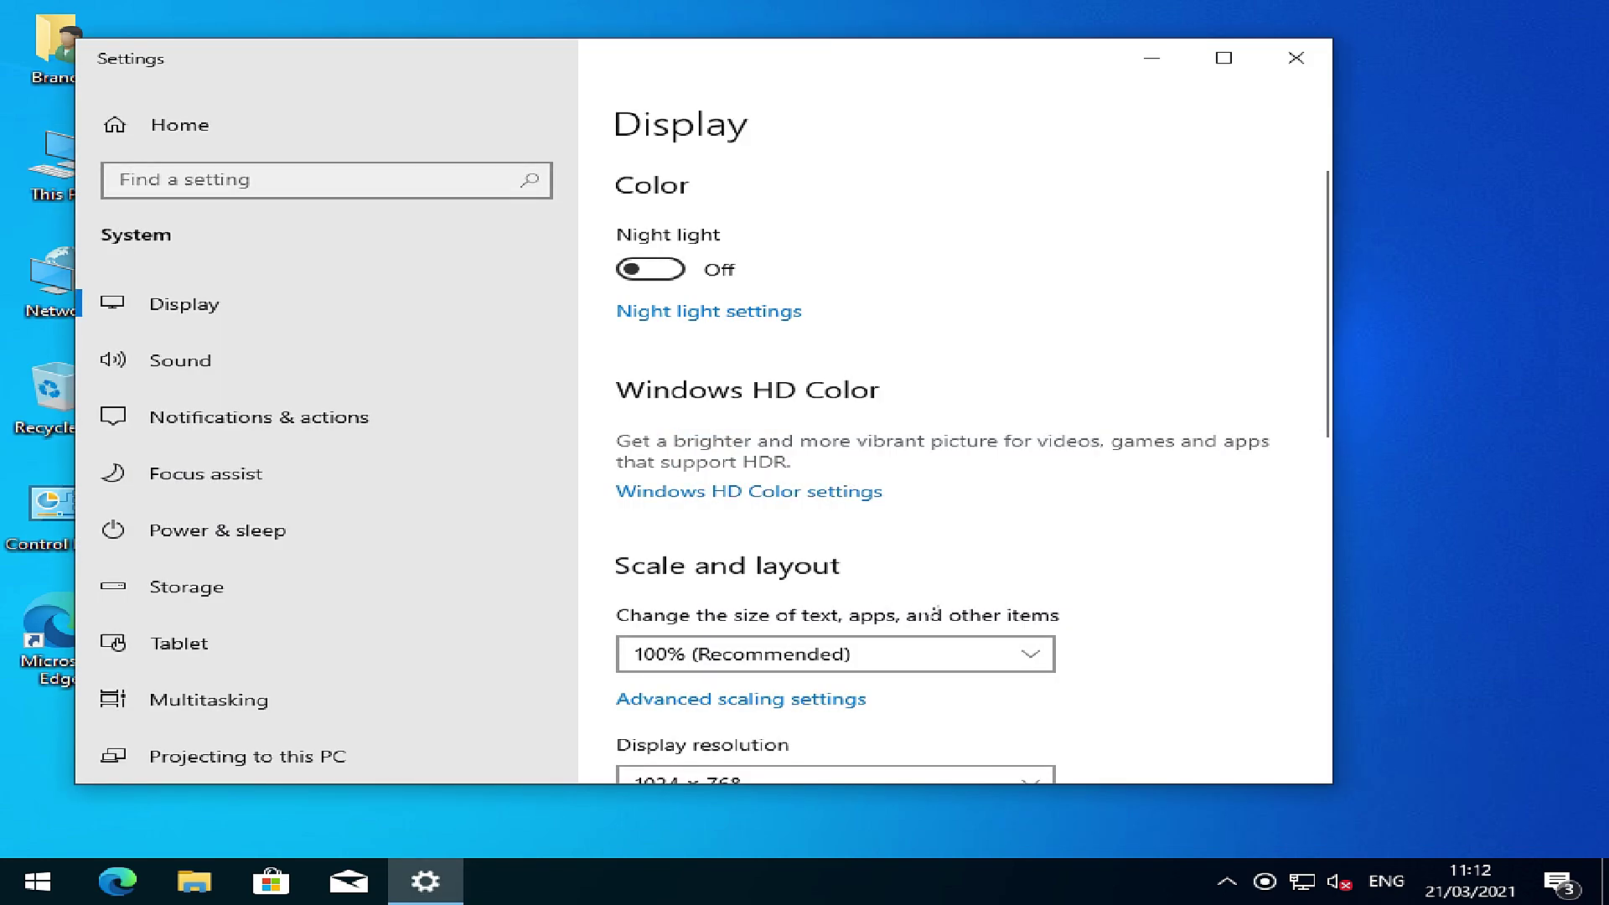
scroll(939, 603, "down", 2)
scroll(943, 605, "down", 2)
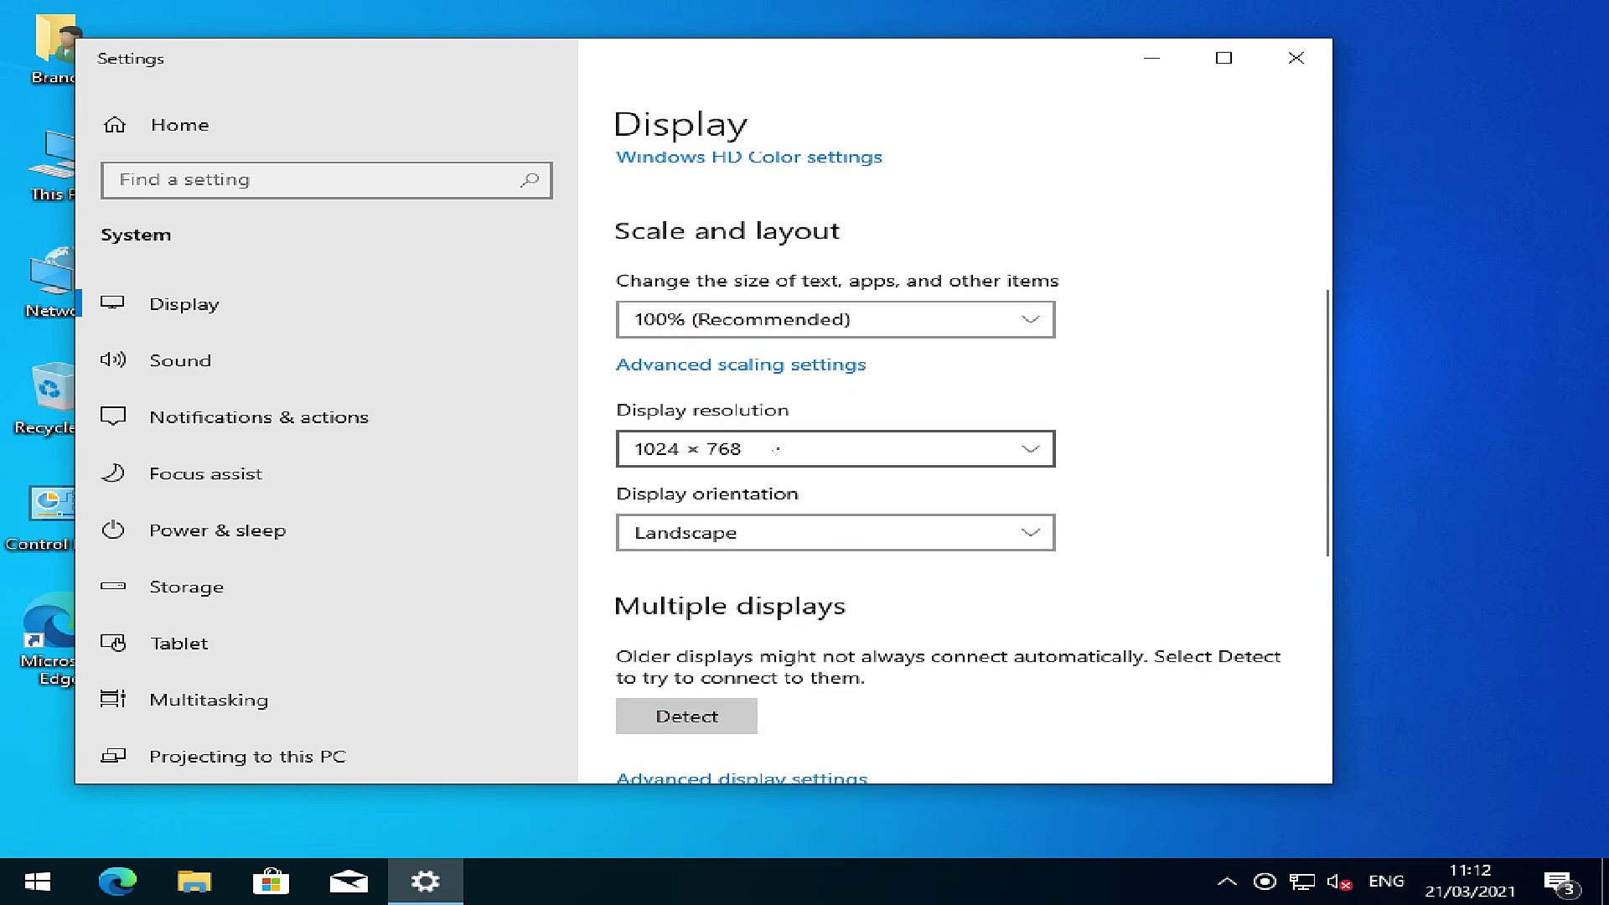
left_click(779, 455)
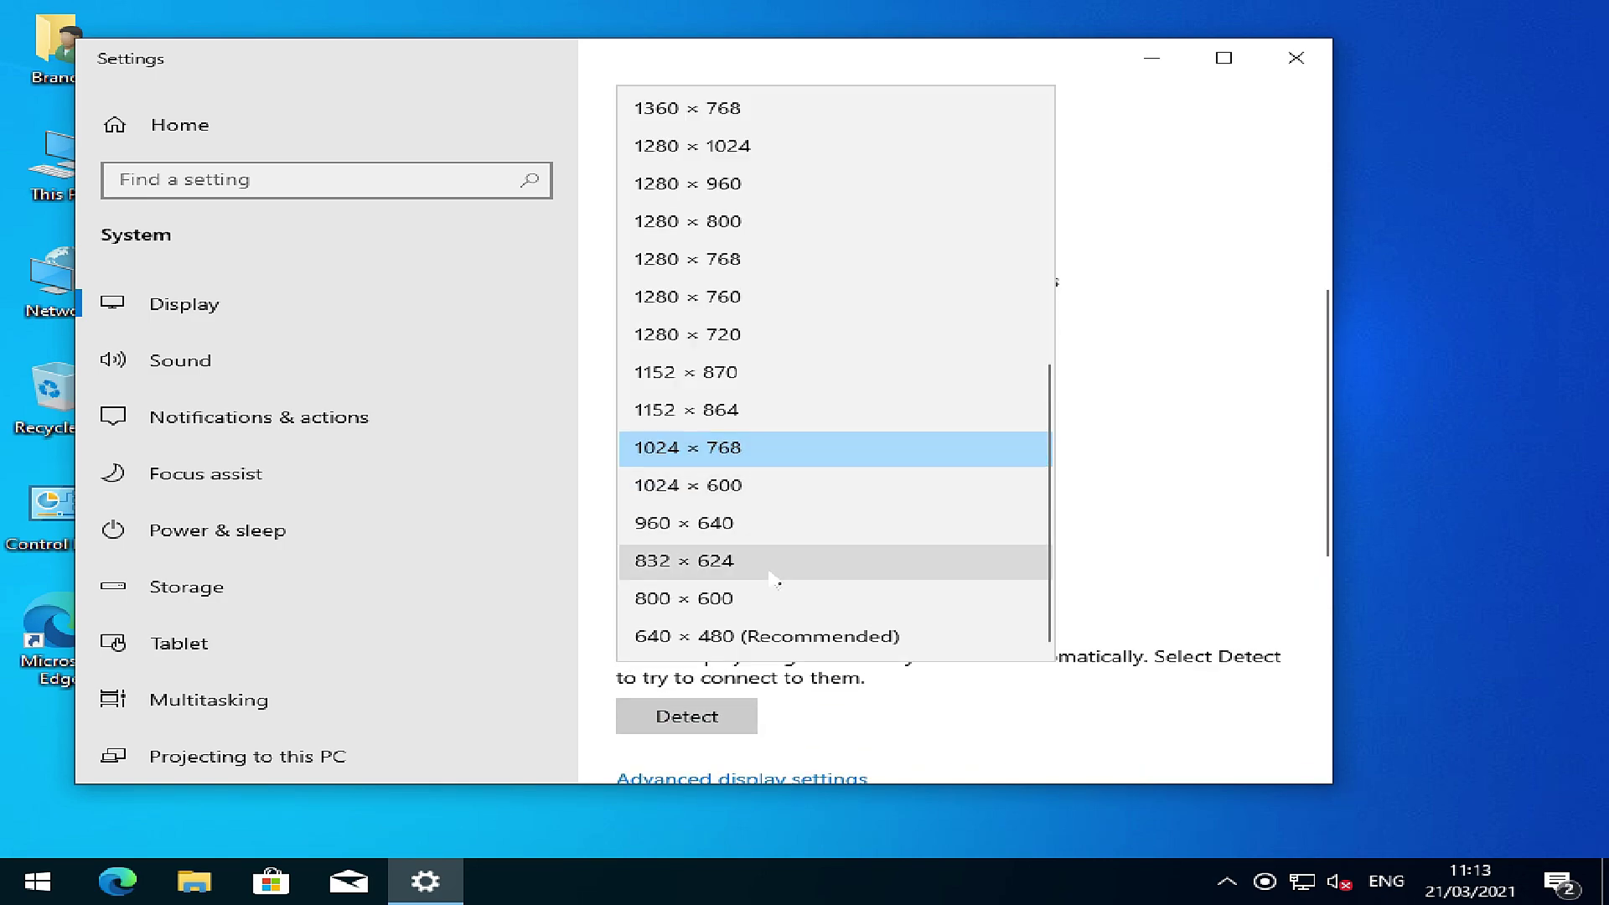
scroll(771, 577, "up", 4)
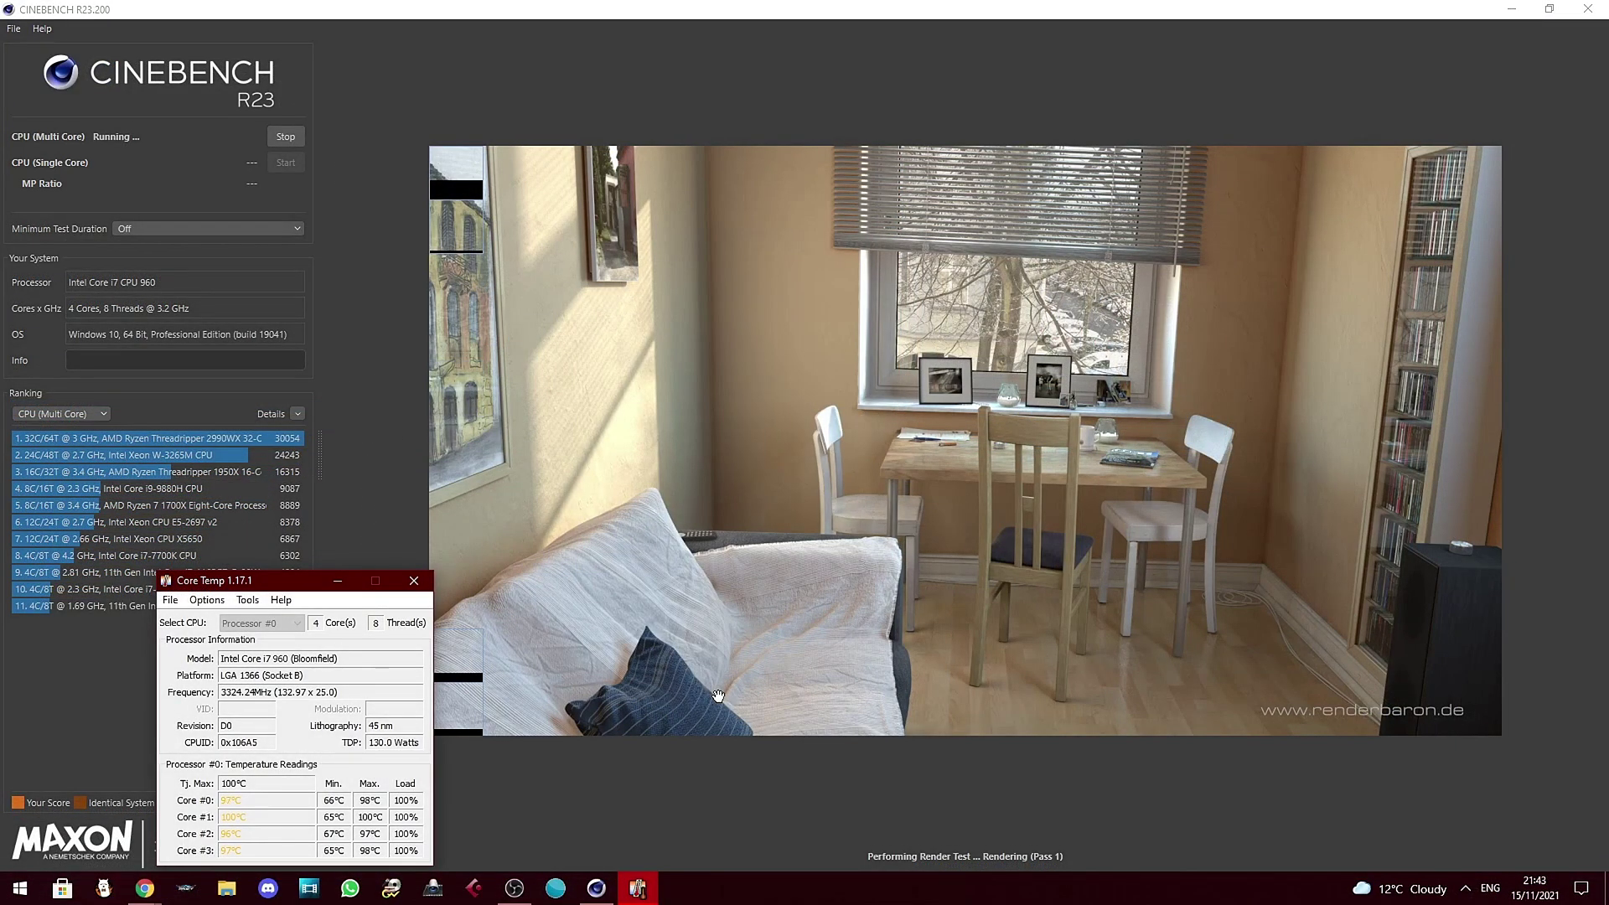
Move the Core Temp window over the Cinebench render image and close Core Temp.
left_click_drag(273, 584, 541, 444)
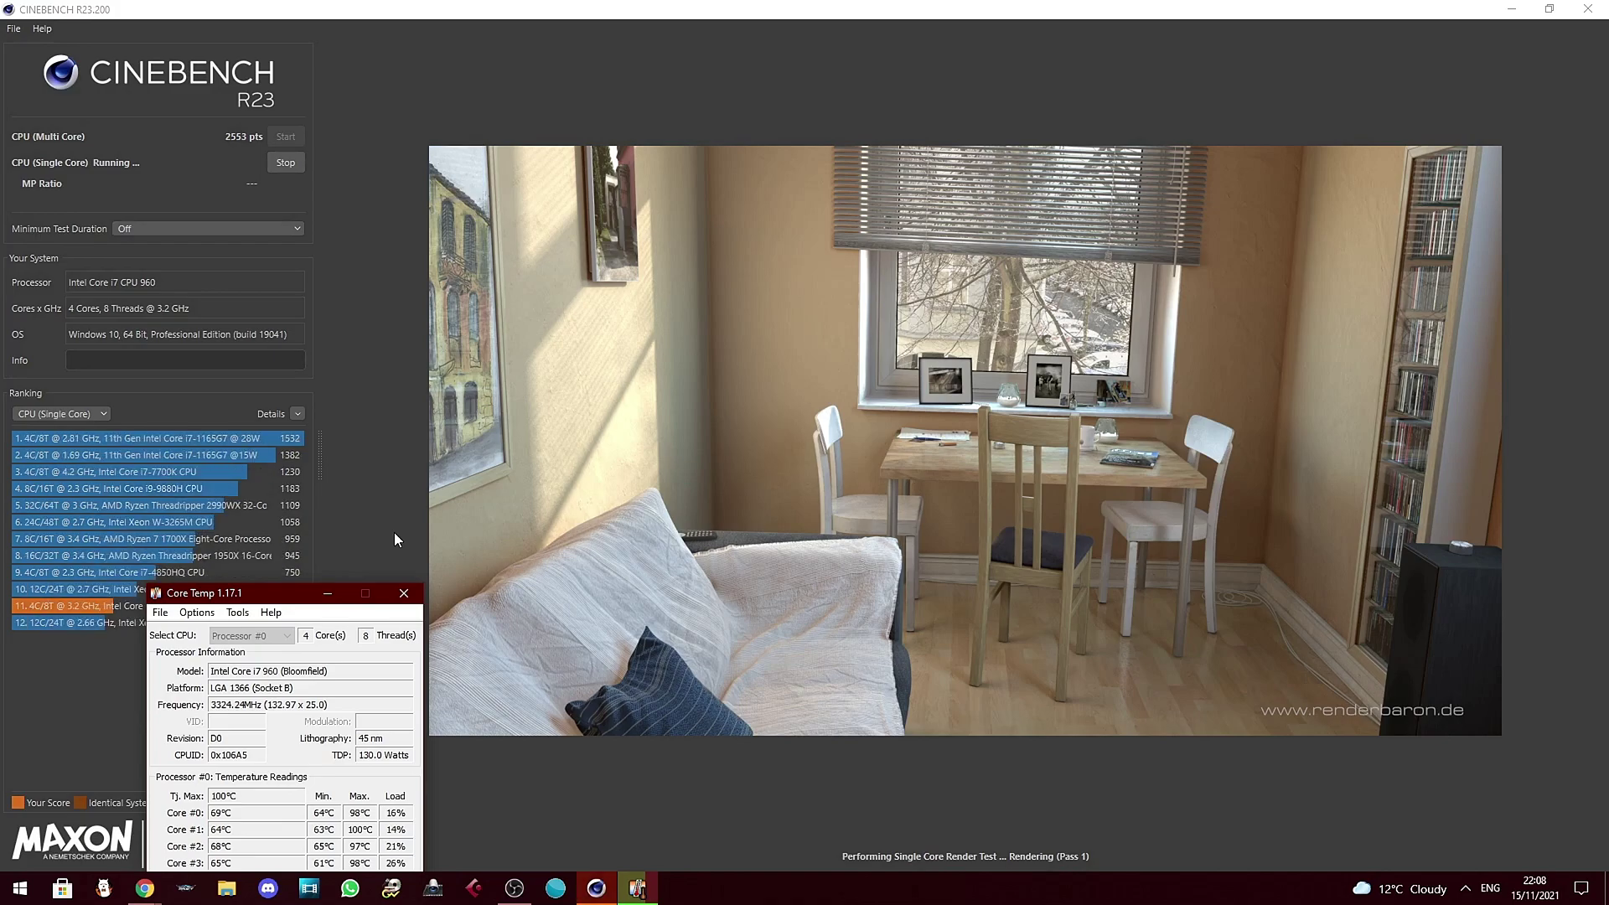
left_click_drag(298, 601, 567, 336)
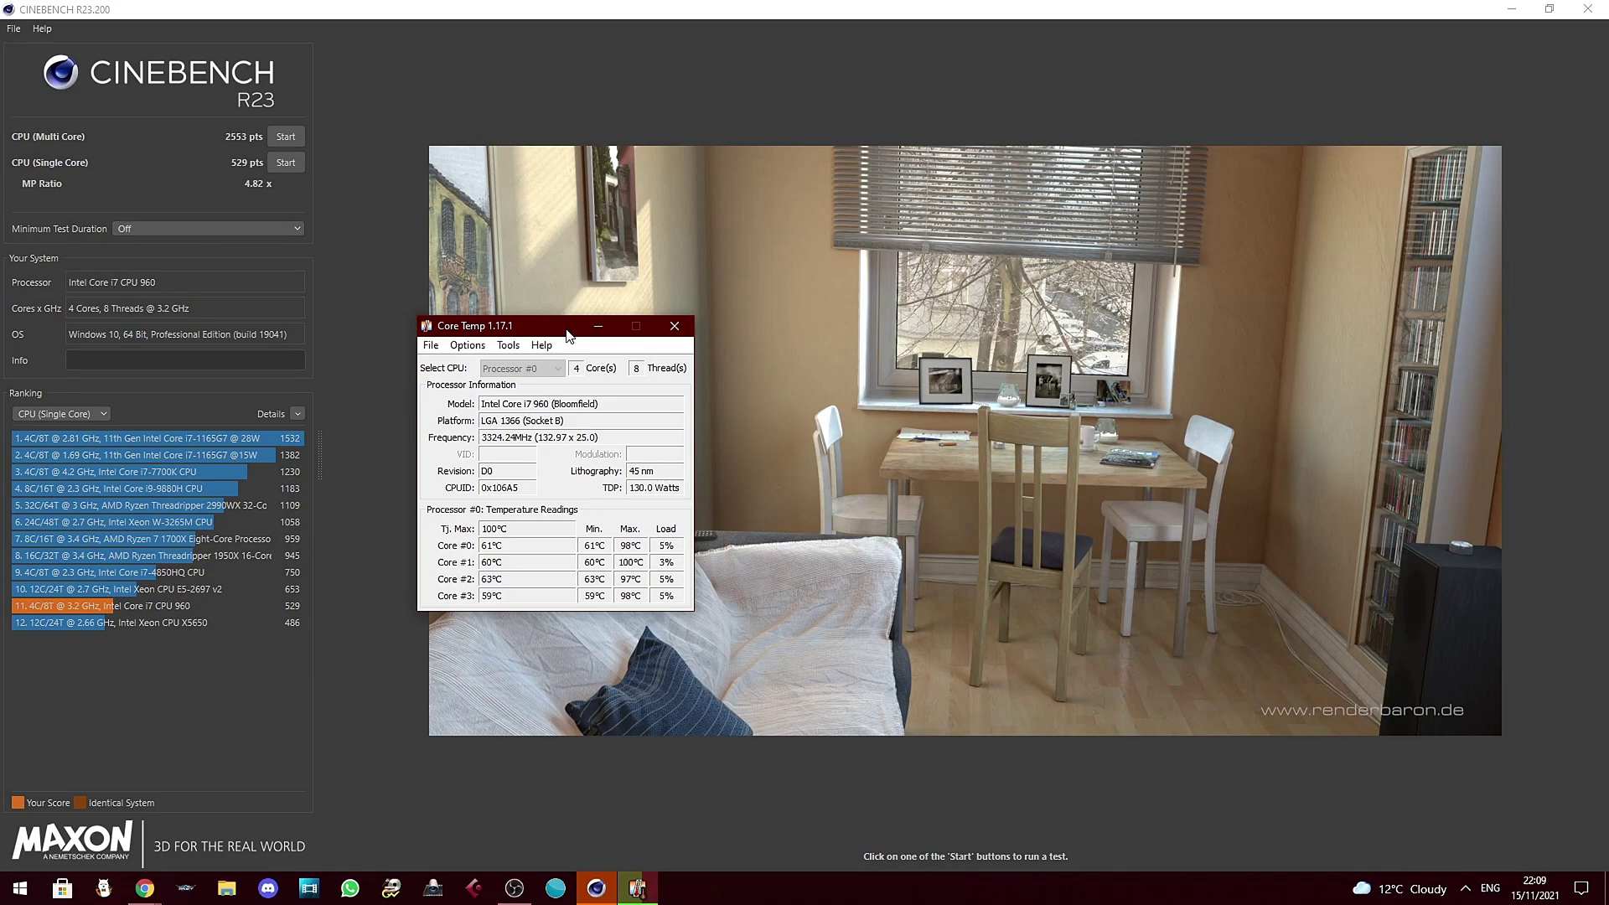
left_click(675, 328)
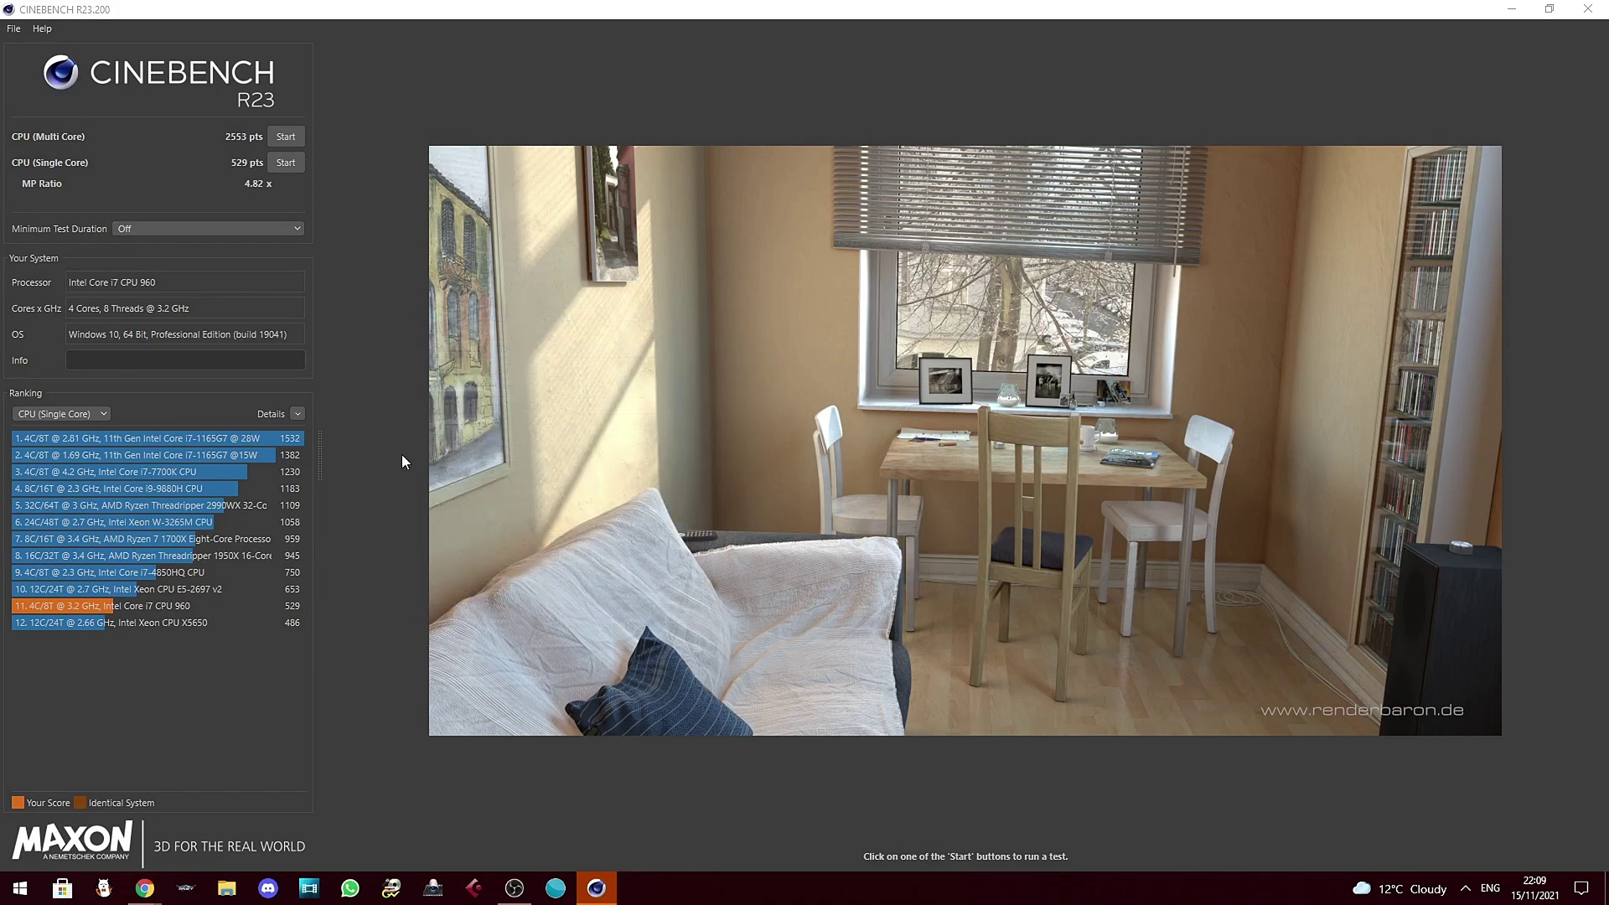